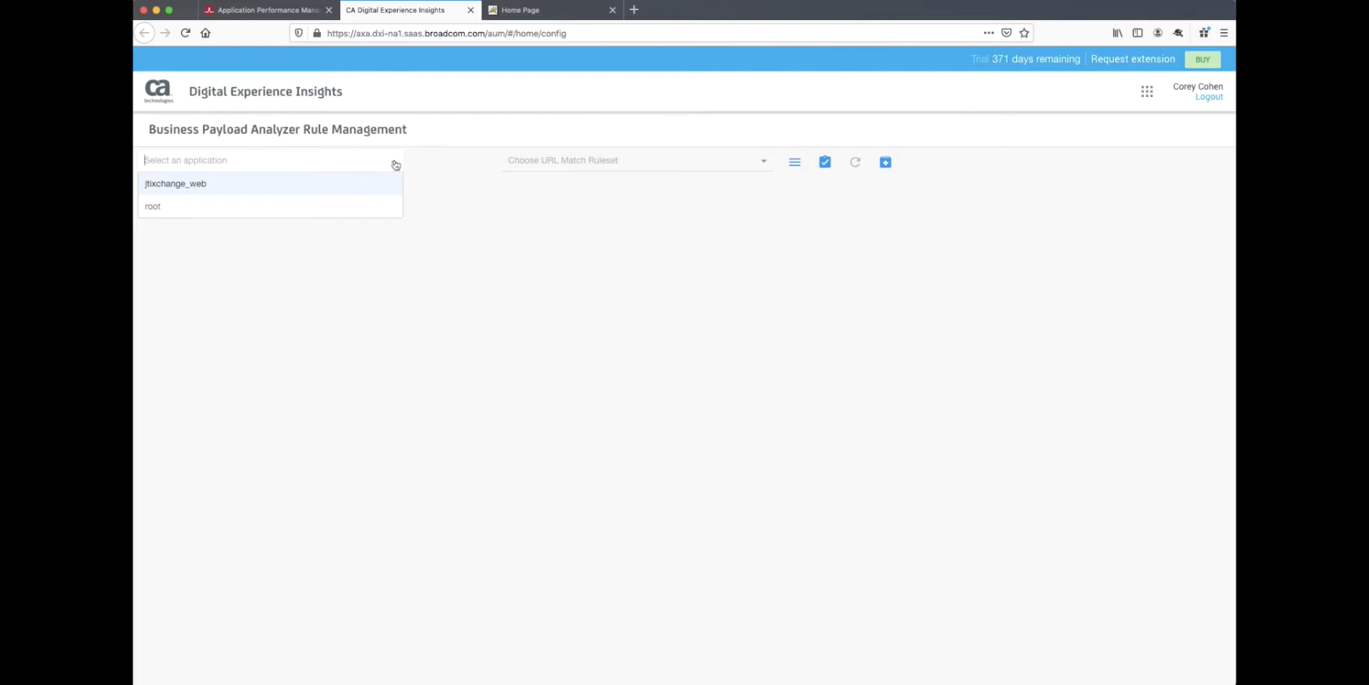
# Switch to the TIXCHANGE store, add the John Elton concert ticket EST-13 to the cart and open its checkout summary.
pyautogui.click(524, 11)
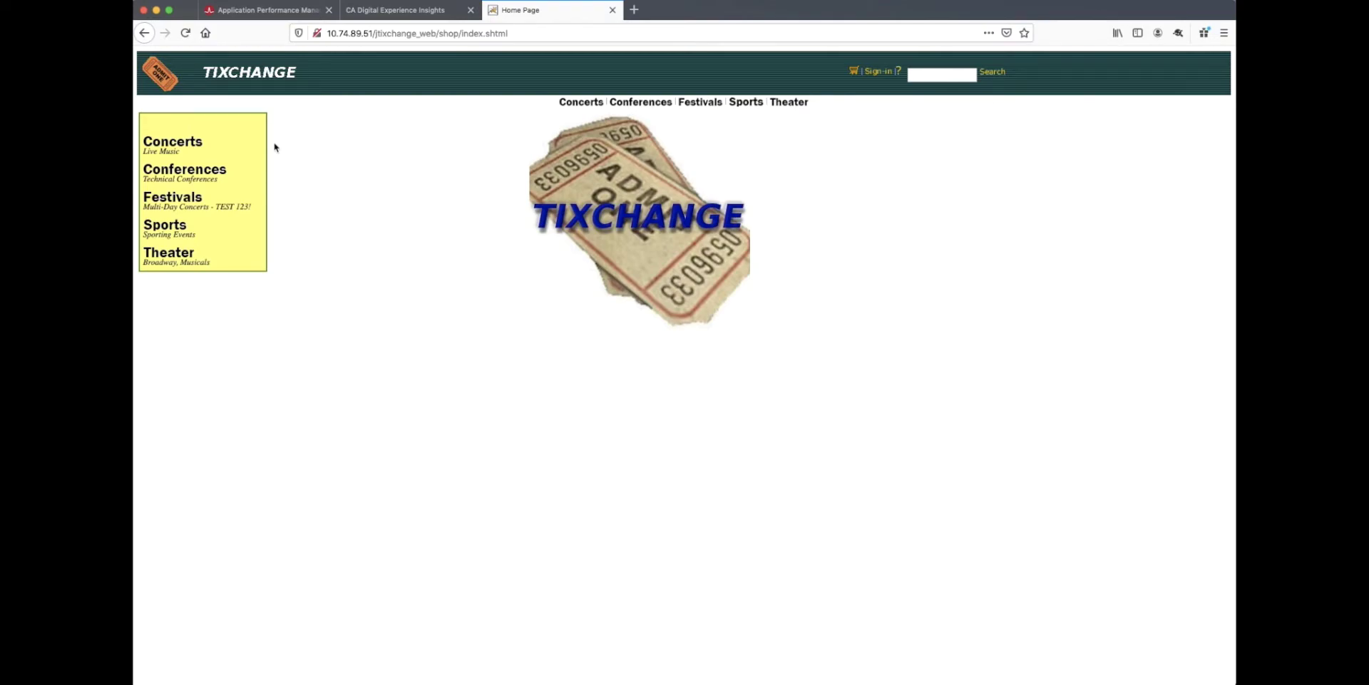
pyautogui.click(186, 143)
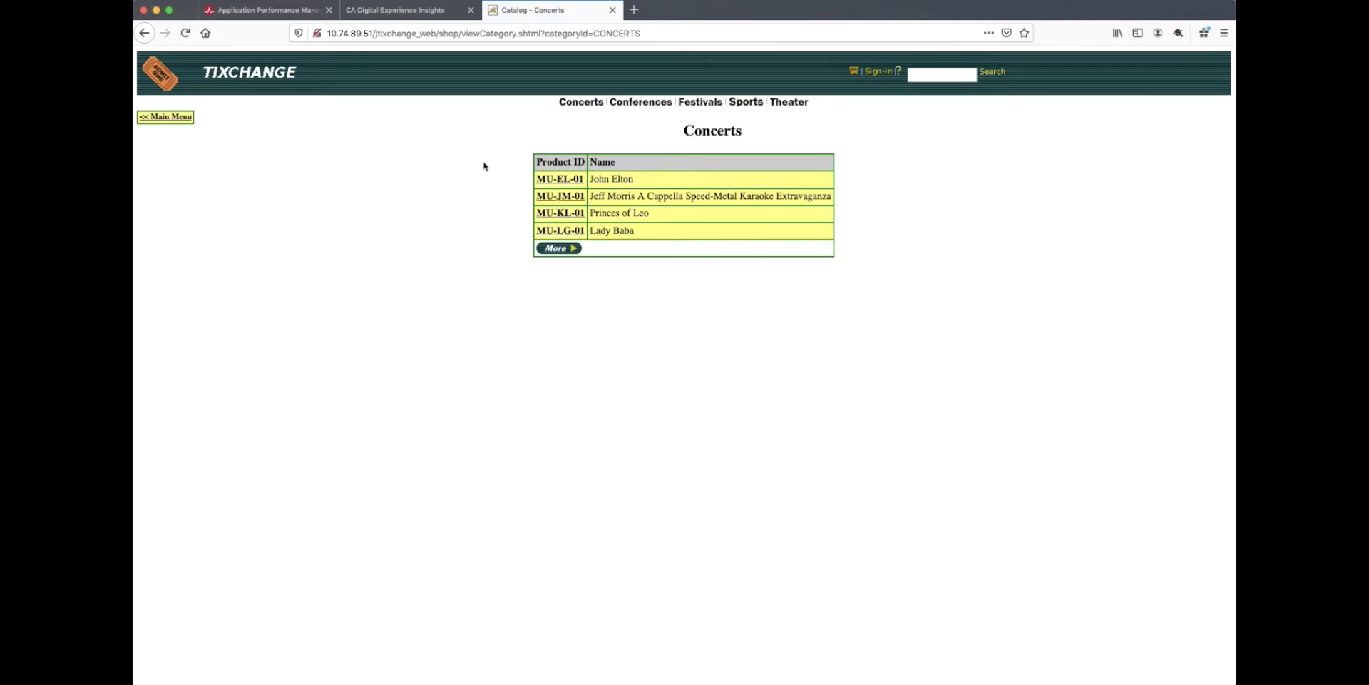
pyautogui.click(548, 180)
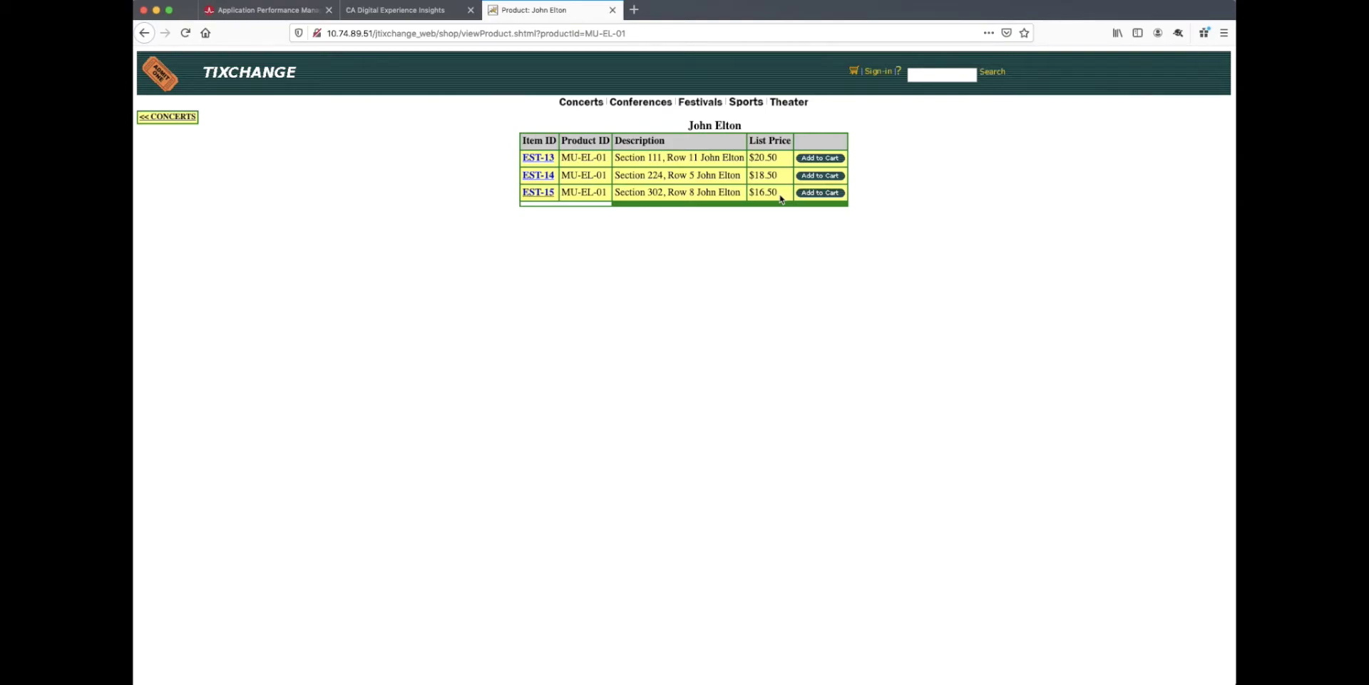
pyautogui.click(806, 161)
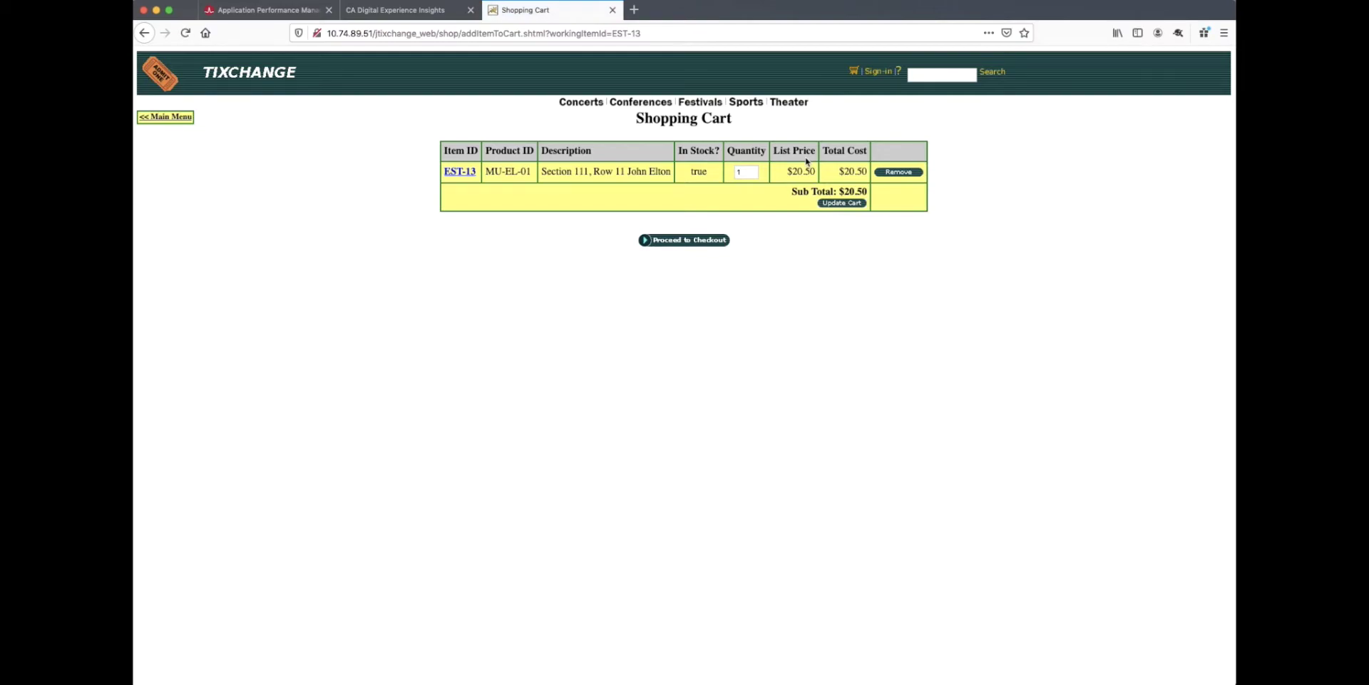
pyautogui.click(688, 241)
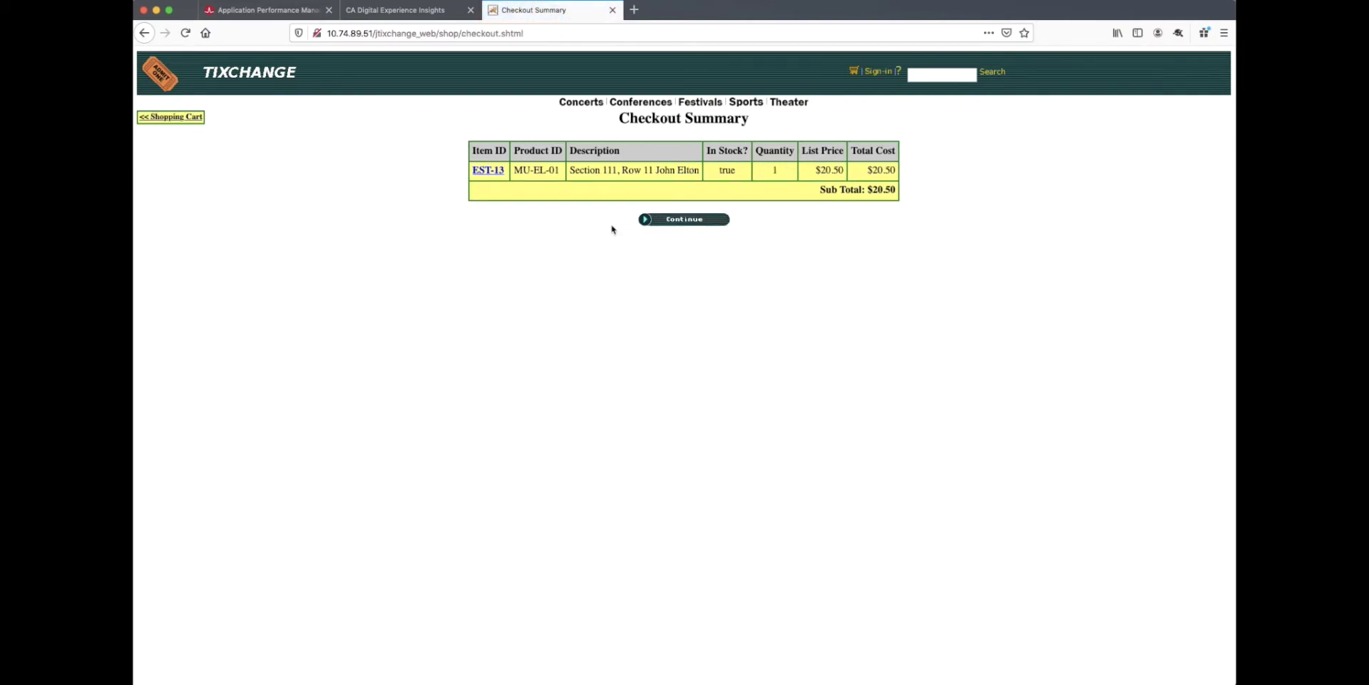
# Return to the store's main menu and add the 3-Day Pass for the Burning People festival to the cart.
pyautogui.click(196, 119)
pyautogui.click(168, 117)
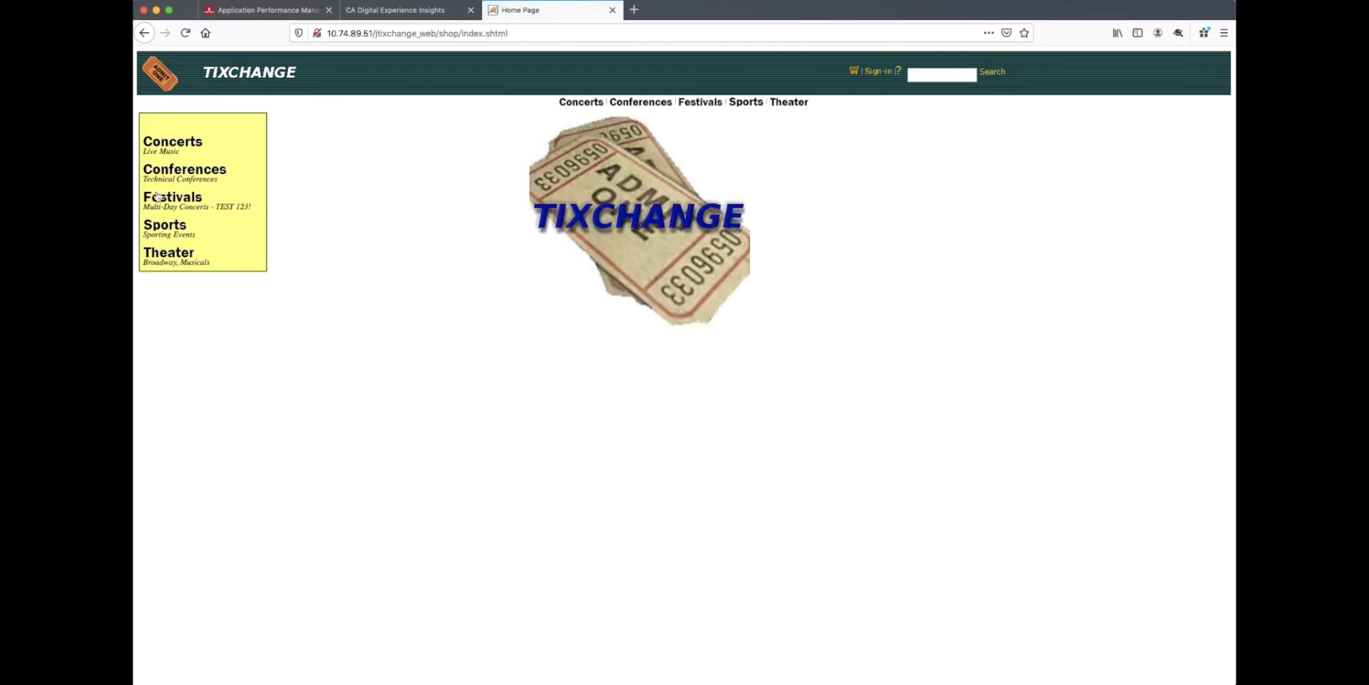
pyautogui.click(157, 196)
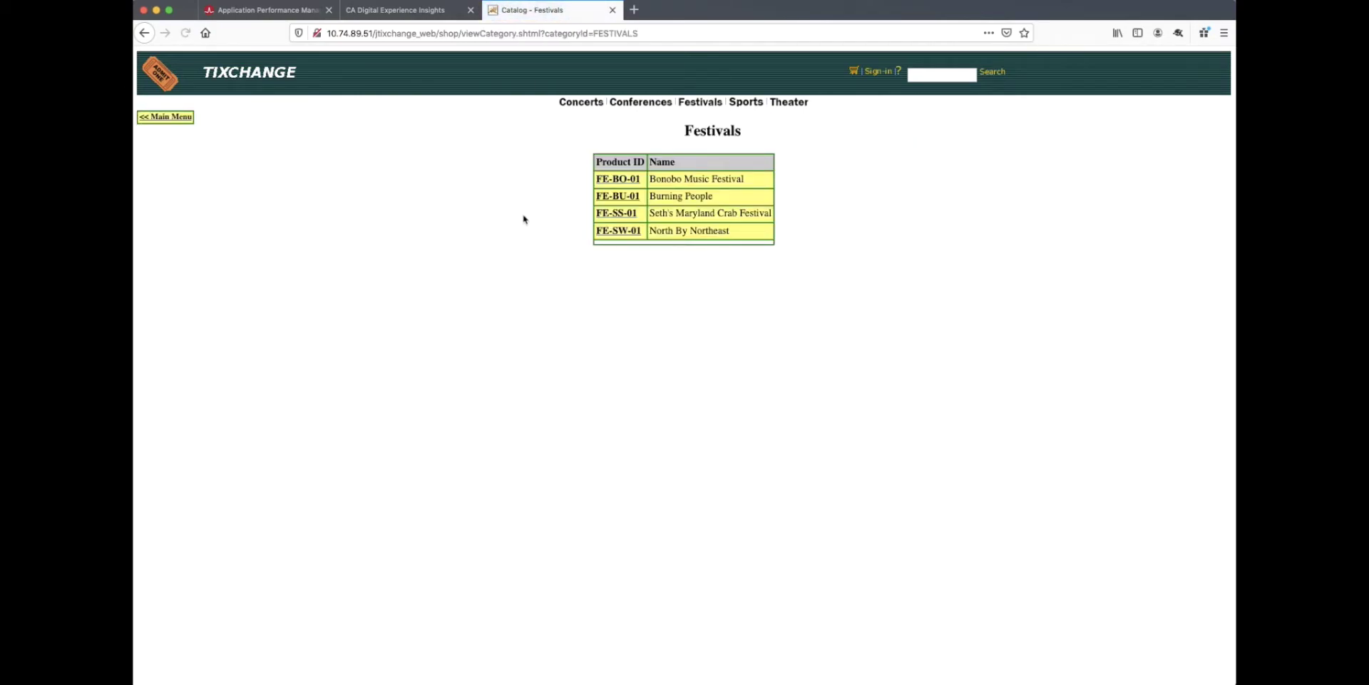
pyautogui.click(618, 199)
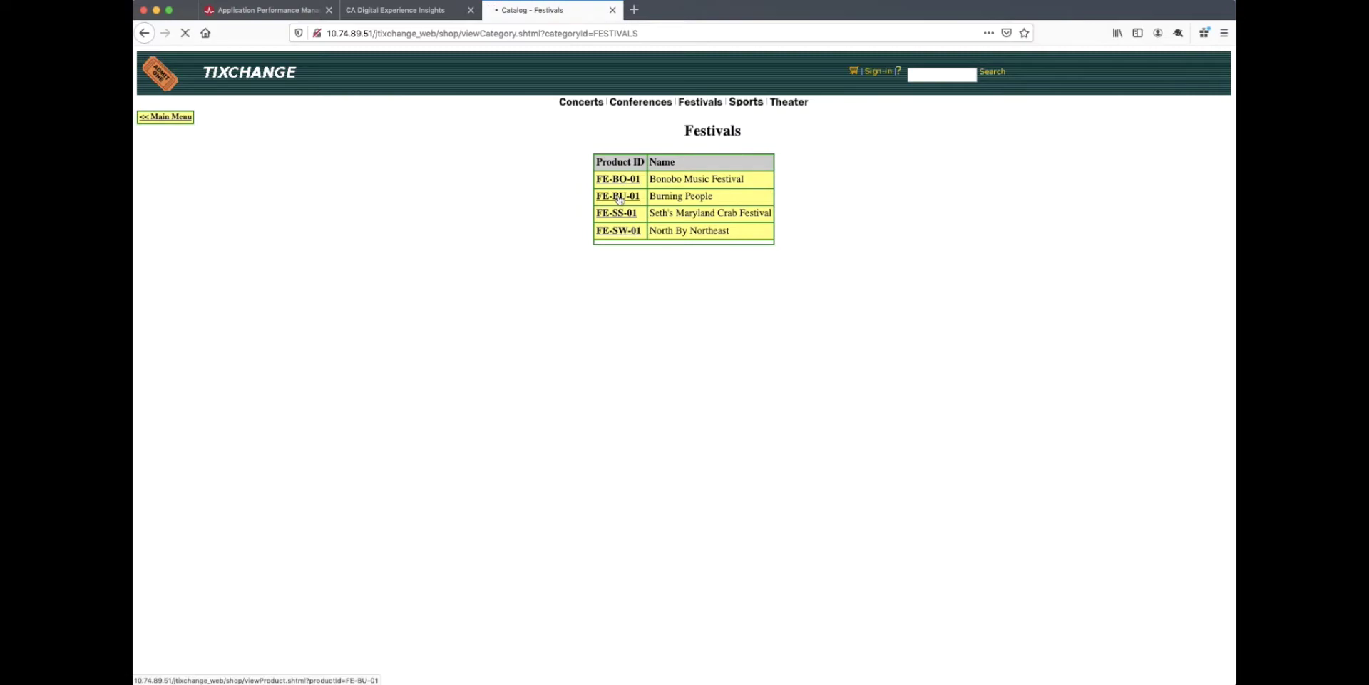
pyautogui.click(555, 158)
pyautogui.click(434, 298)
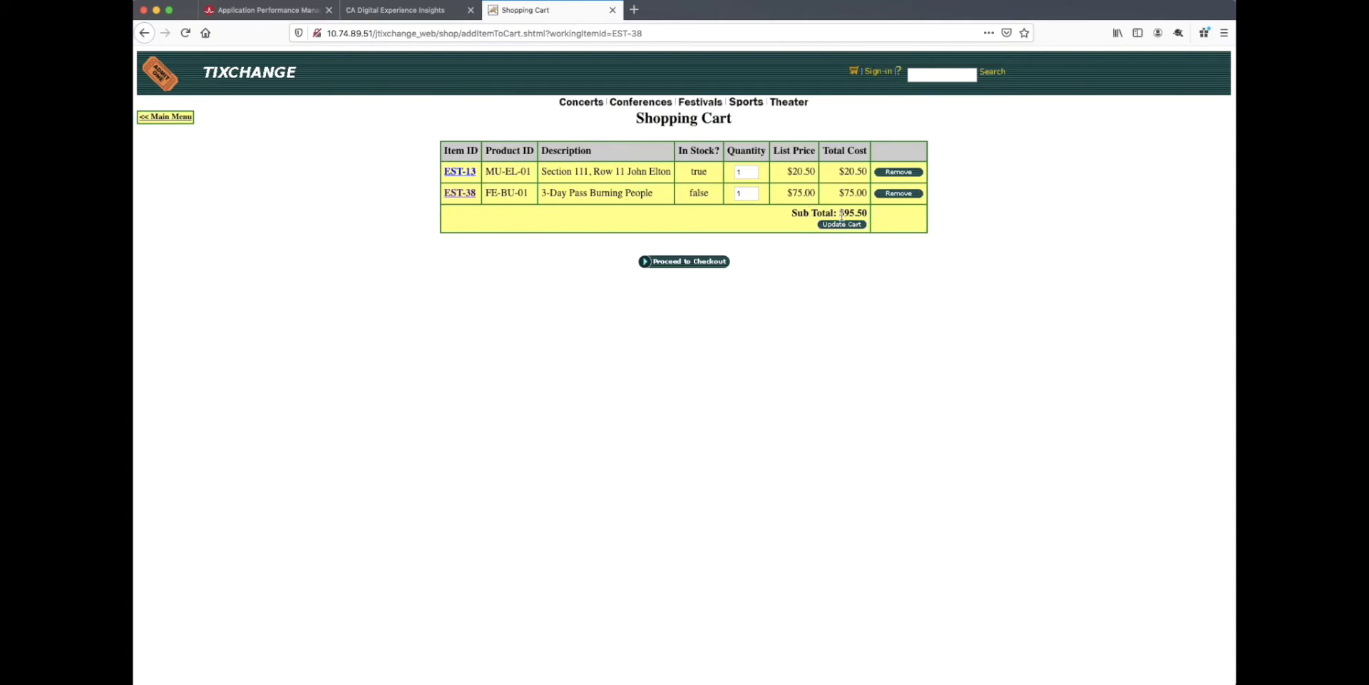
# Proceed through checkout of the two cart items and sign in with the store account's username and password.
pyautogui.click(702, 263)
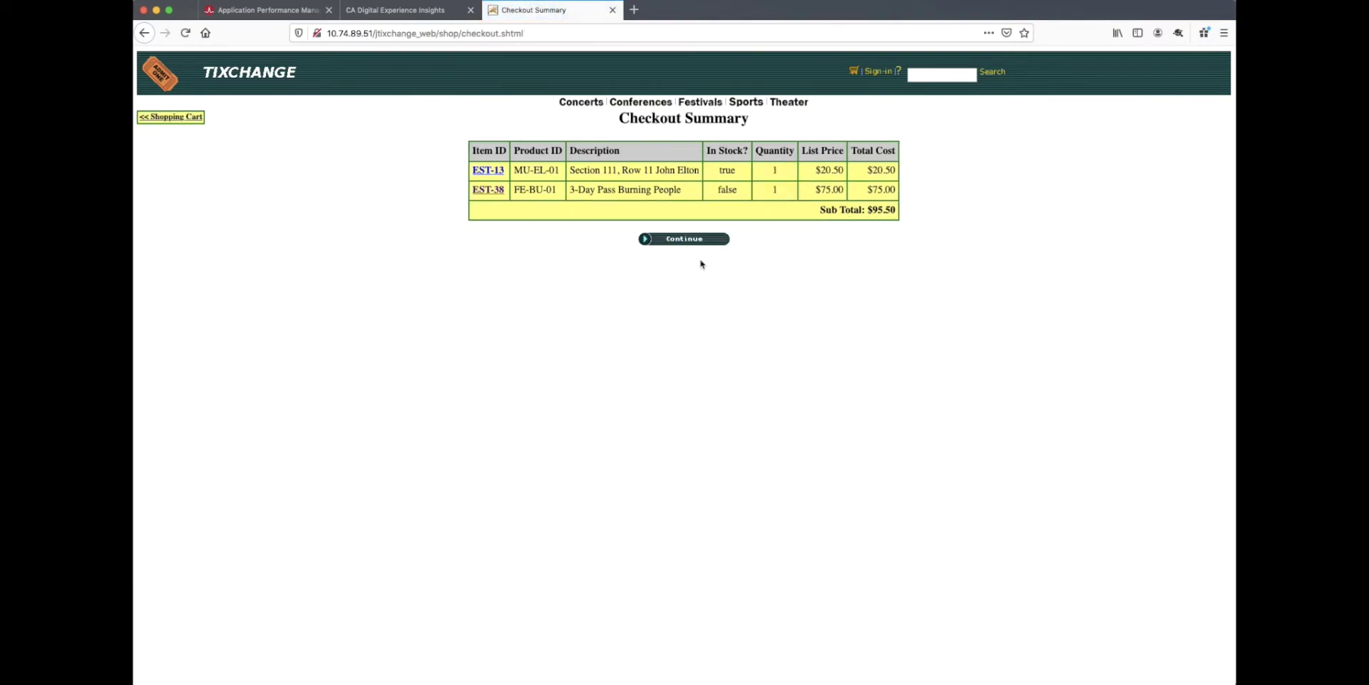
pyautogui.click(684, 241)
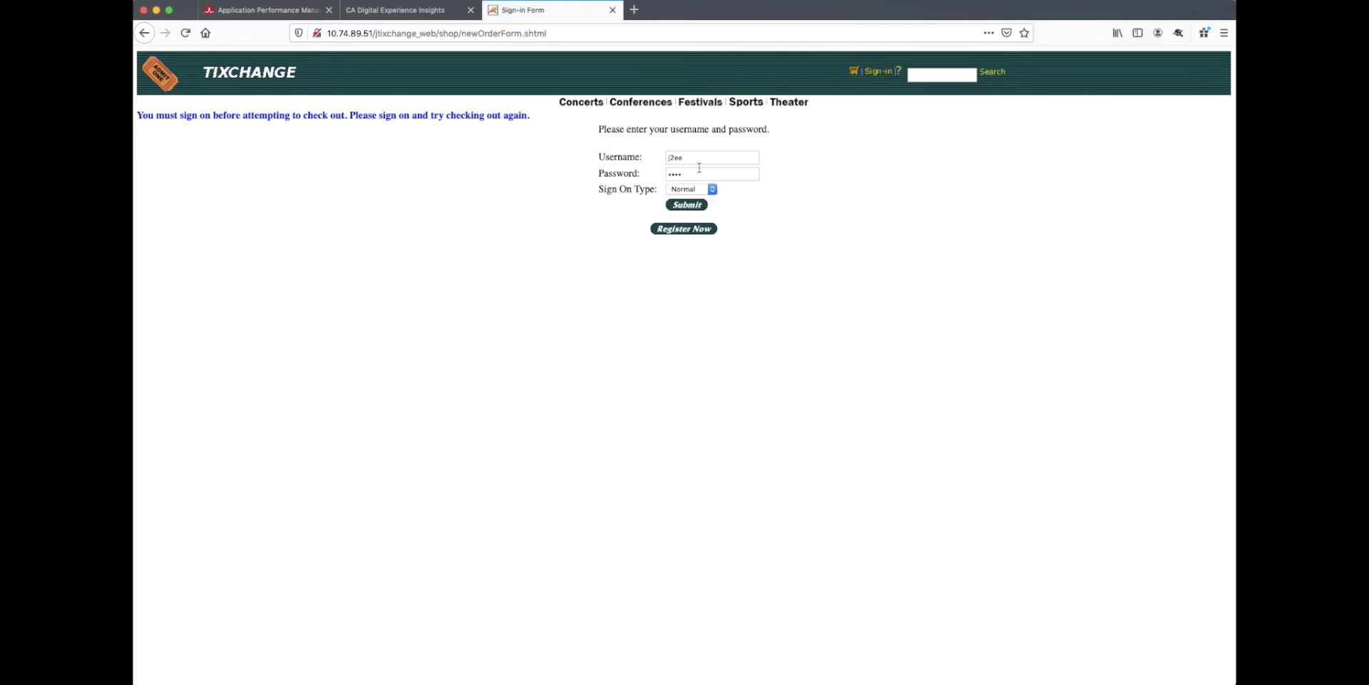
pyautogui.moveTo(697, 157); pyautogui.dragTo(669, 156)
pyautogui.write('user5')
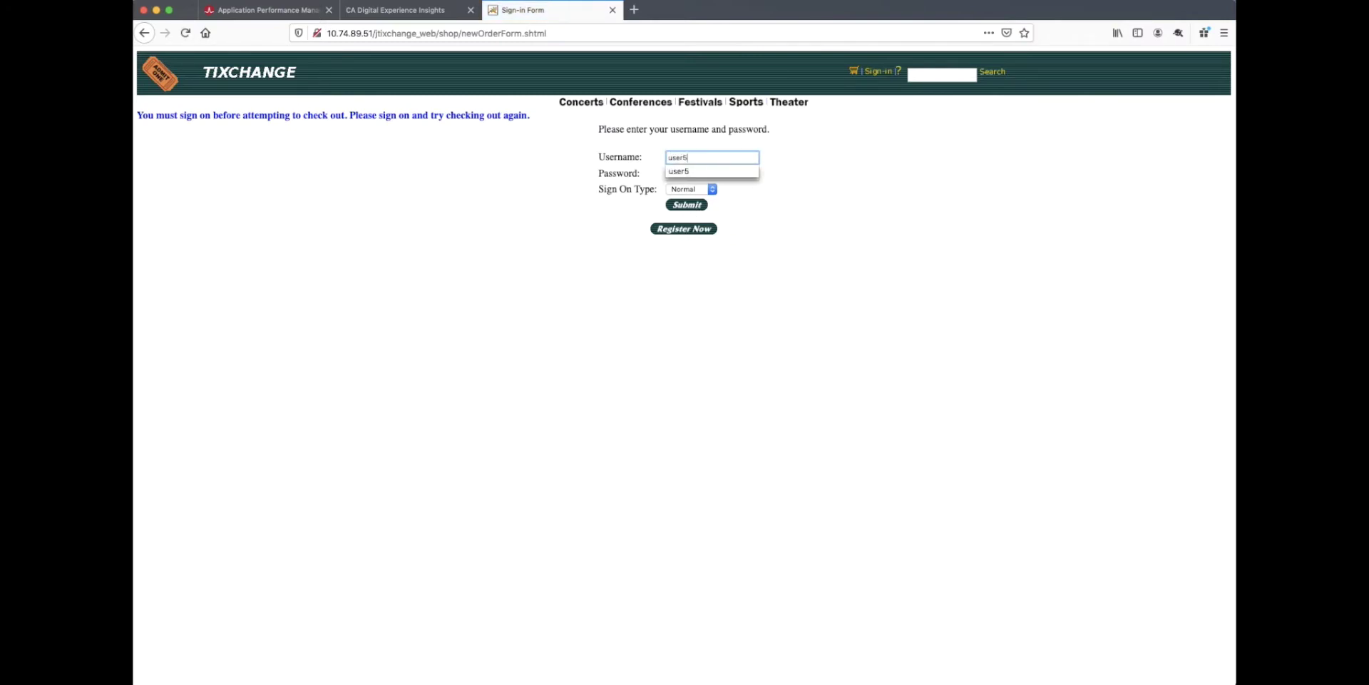
pyautogui.press('Tab')
pyautogui.write('•••••')
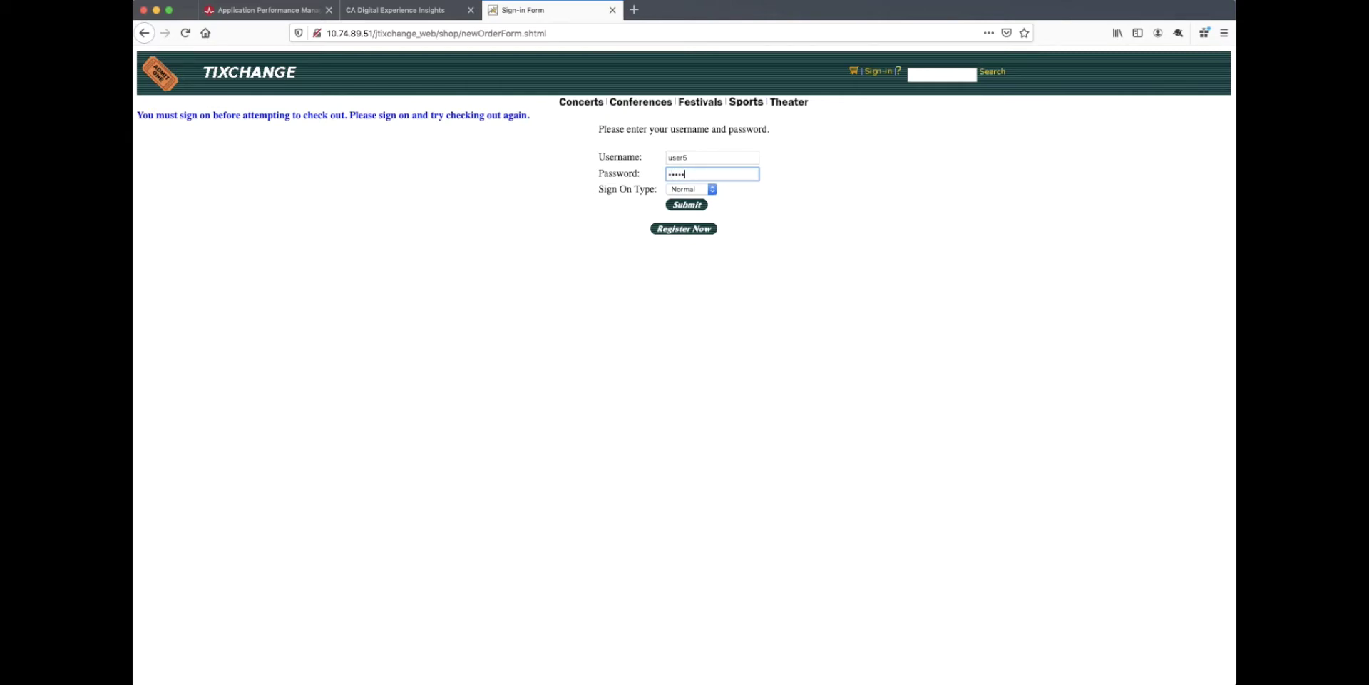
pyautogui.click(688, 205)
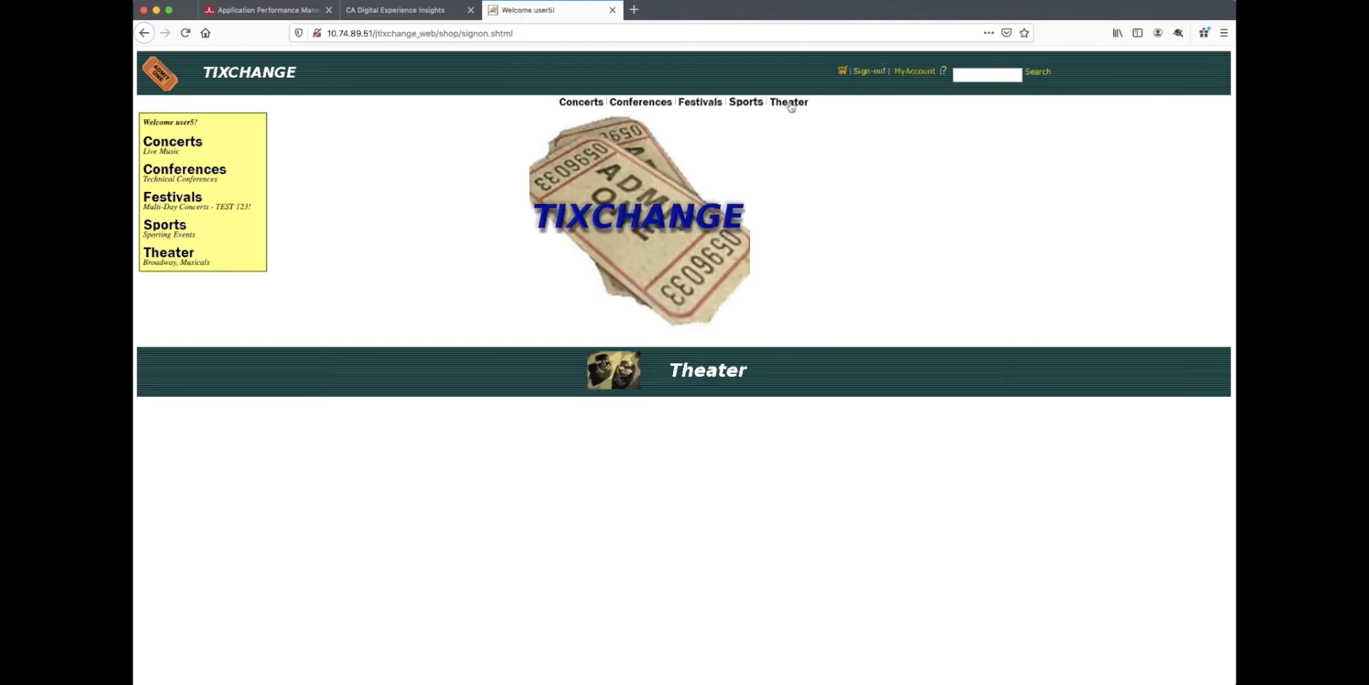
# Reopen the shopping cart and continue the checkout to the payment and billing form.
pyautogui.click(844, 72)
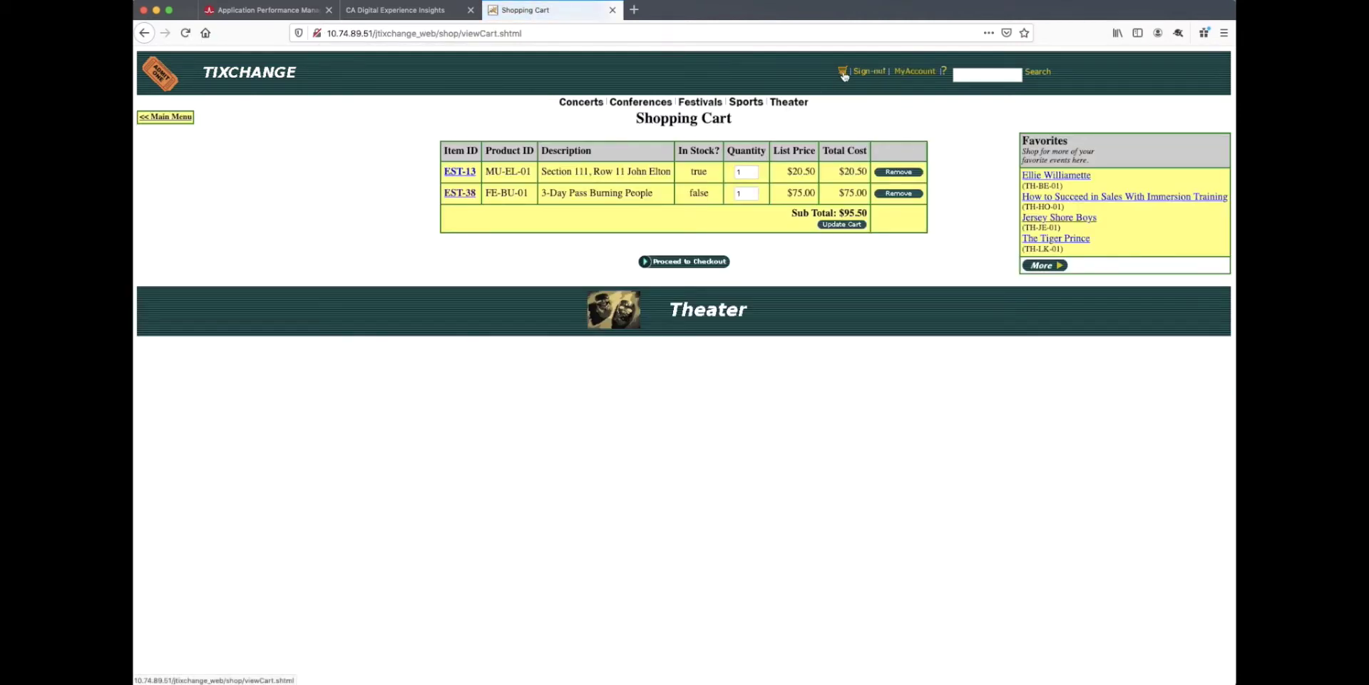
pyautogui.click(697, 262)
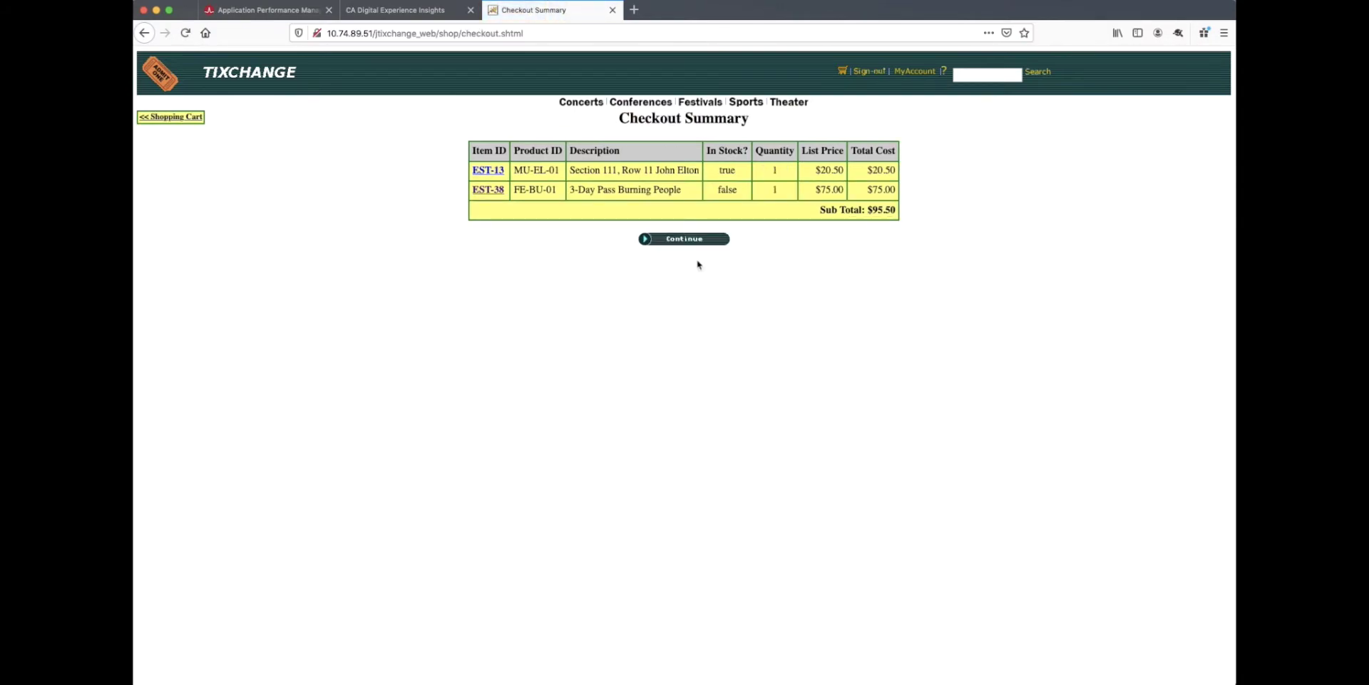
pyautogui.click(680, 240)
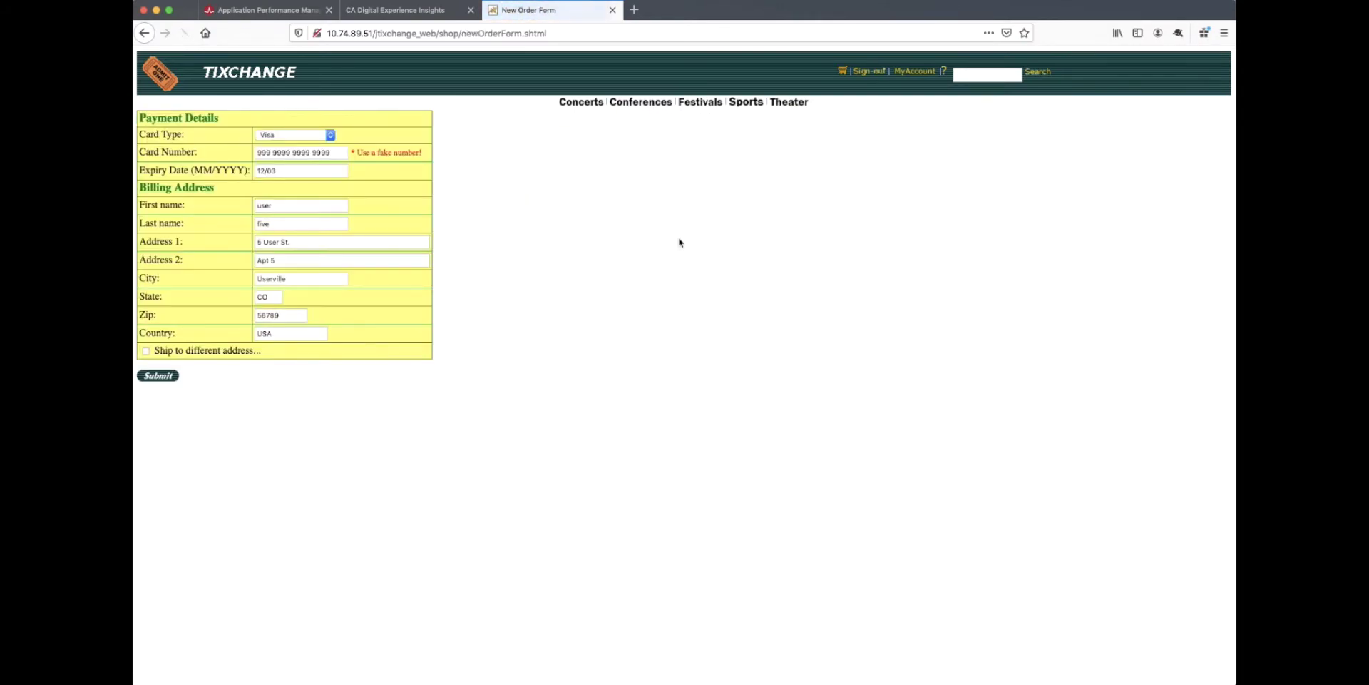
# Submit the order with the prefilled payment and billing details, confirm it and return to the store's main menu.
pyautogui.tripleClick(300, 154)
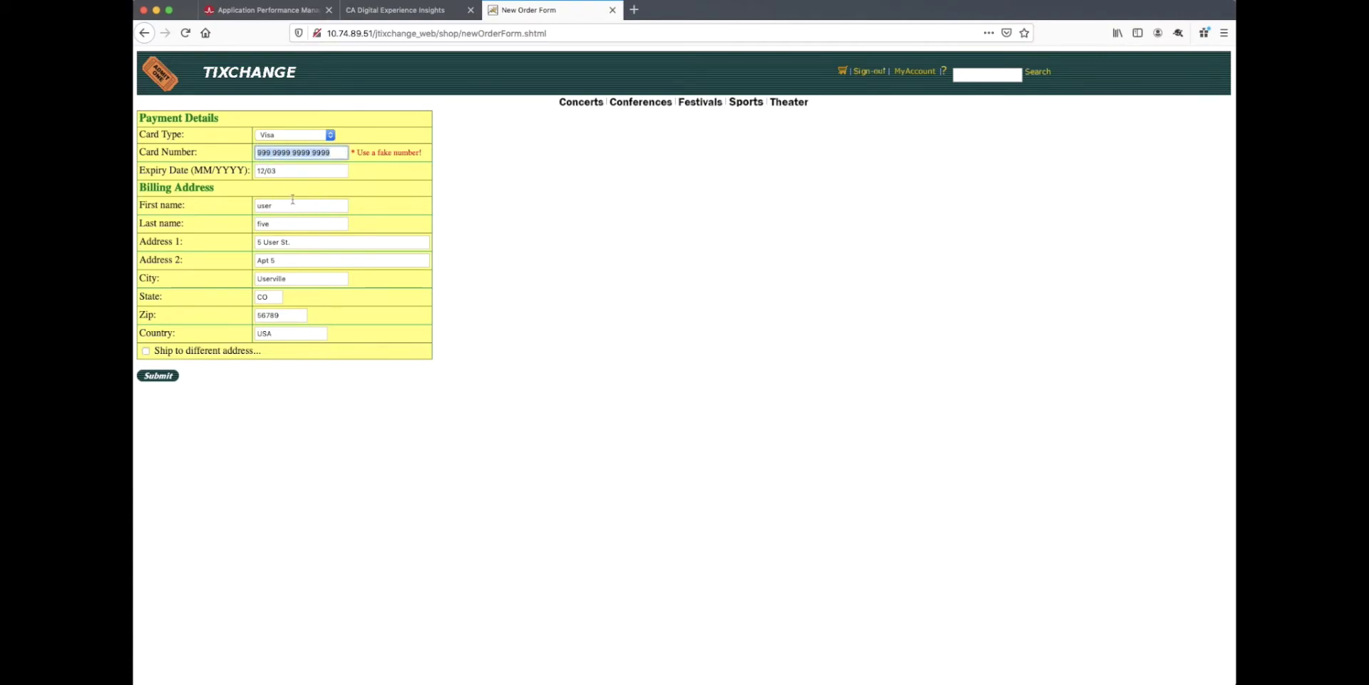
pyautogui.click(311, 154)
pyautogui.press('Return')
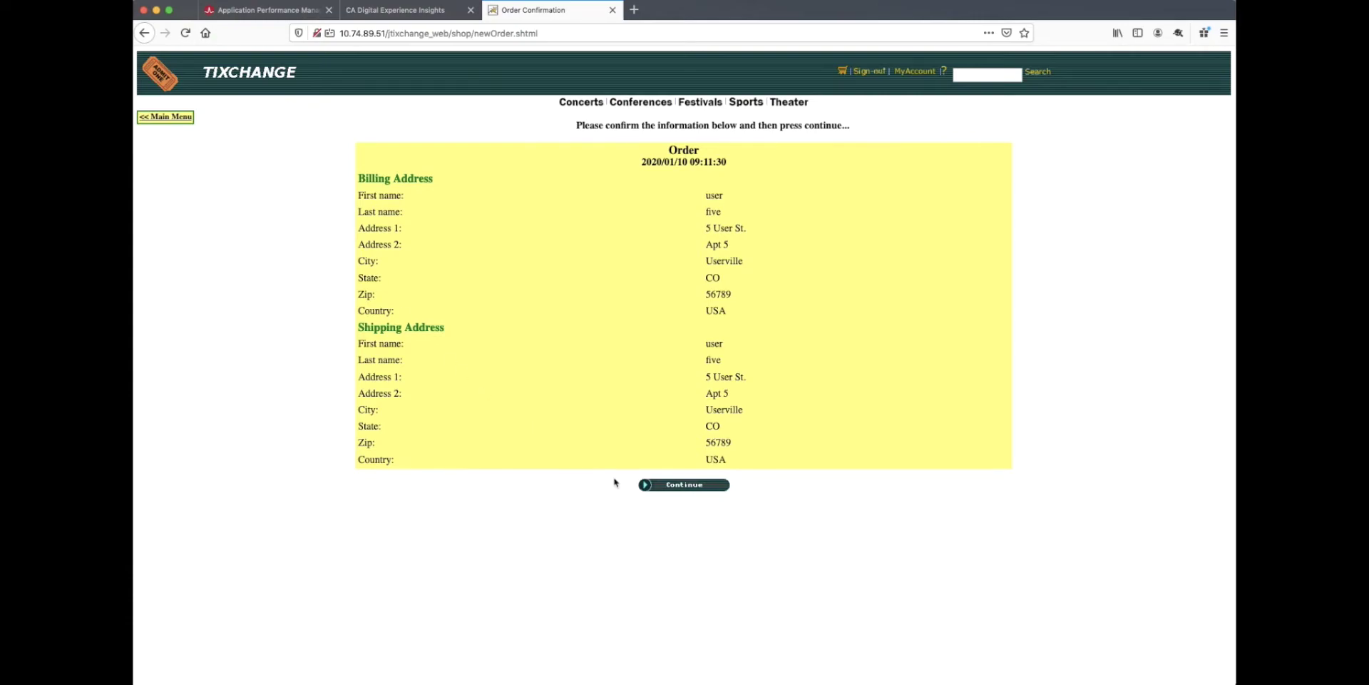
pyautogui.click(674, 488)
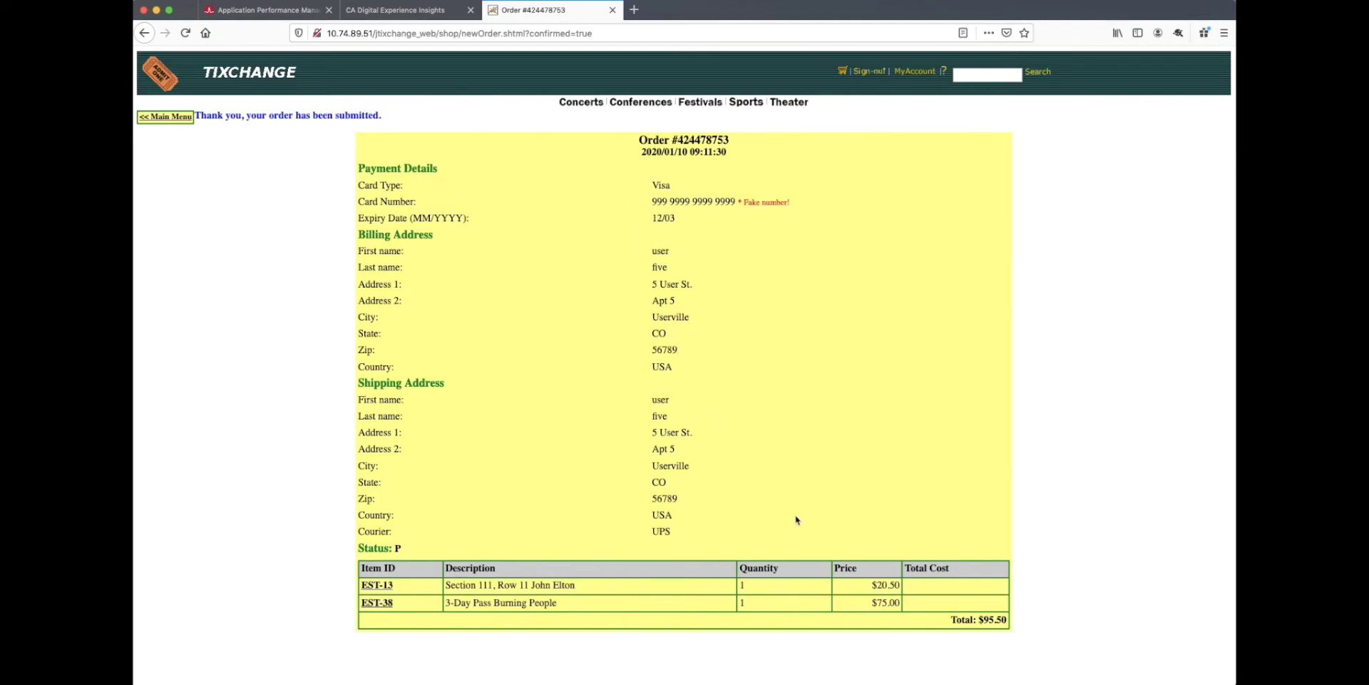
pyautogui.click(168, 123)
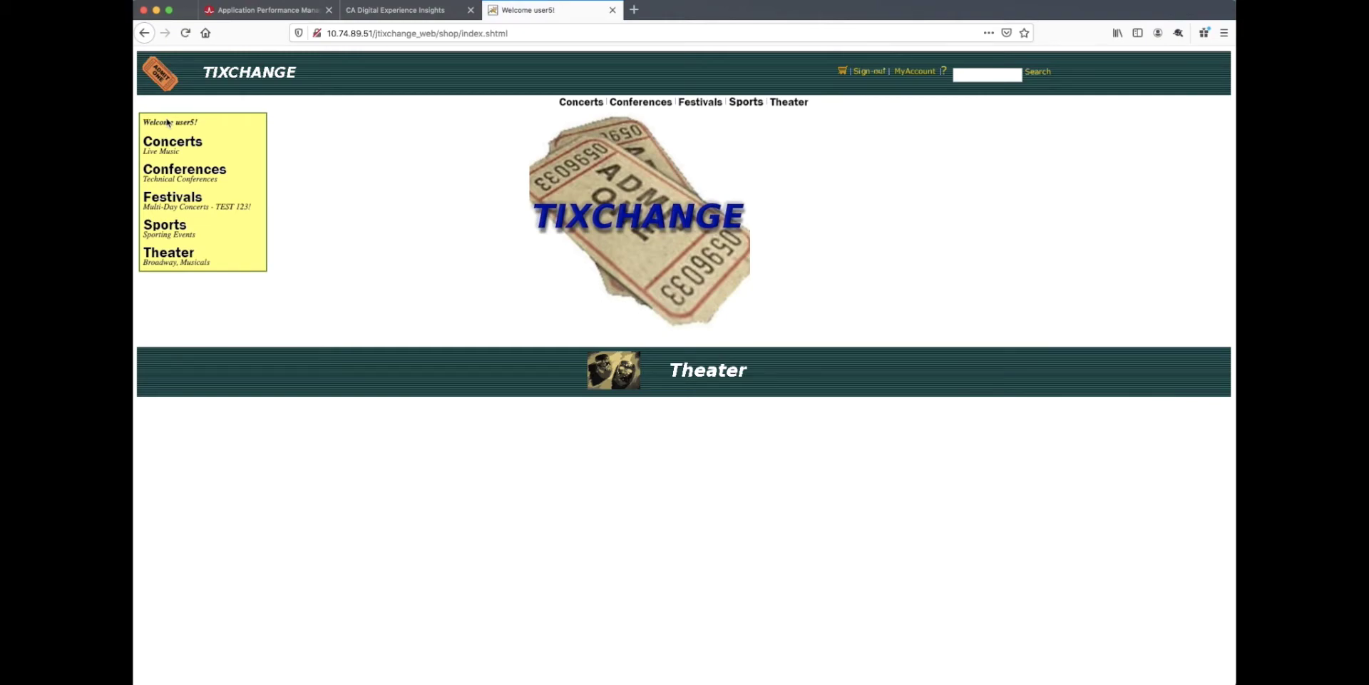
# Switch to Digital Experience Insights, open jtixchange_web's privacy rules and view the action options of the access_id attribute mask.
pyautogui.click(371, 11)
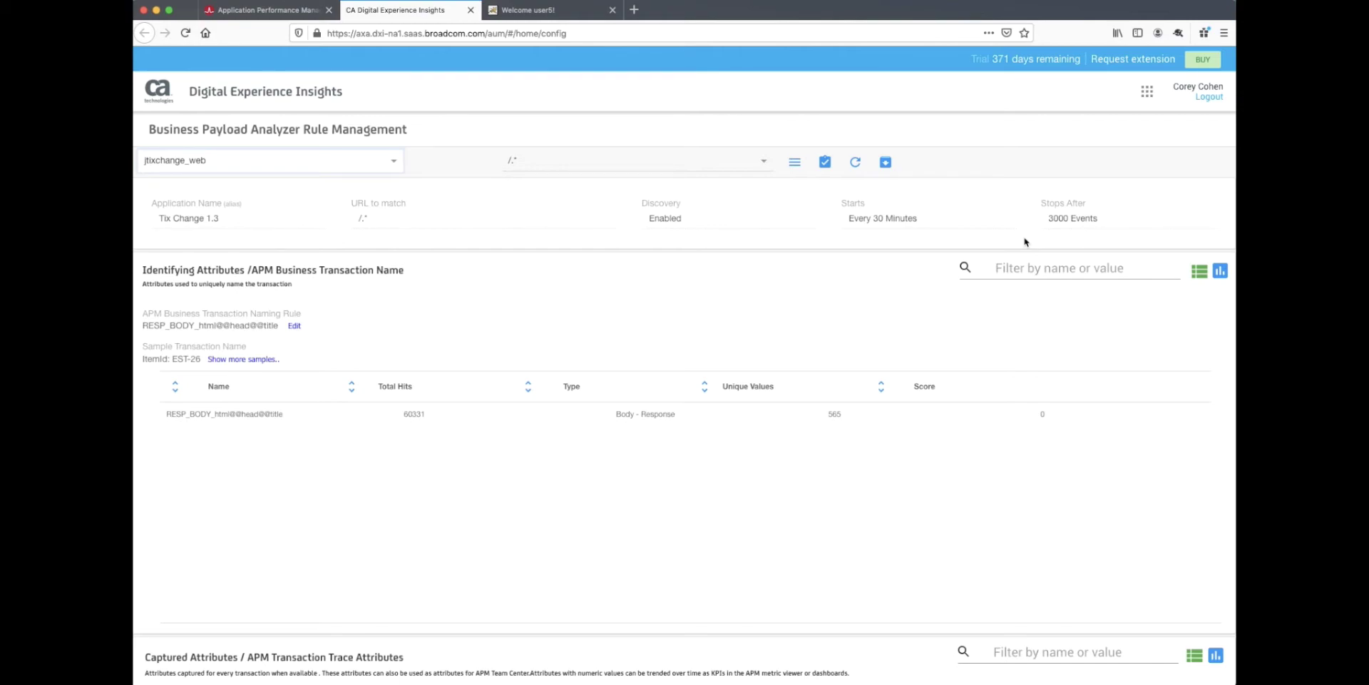
pyautogui.click(794, 164)
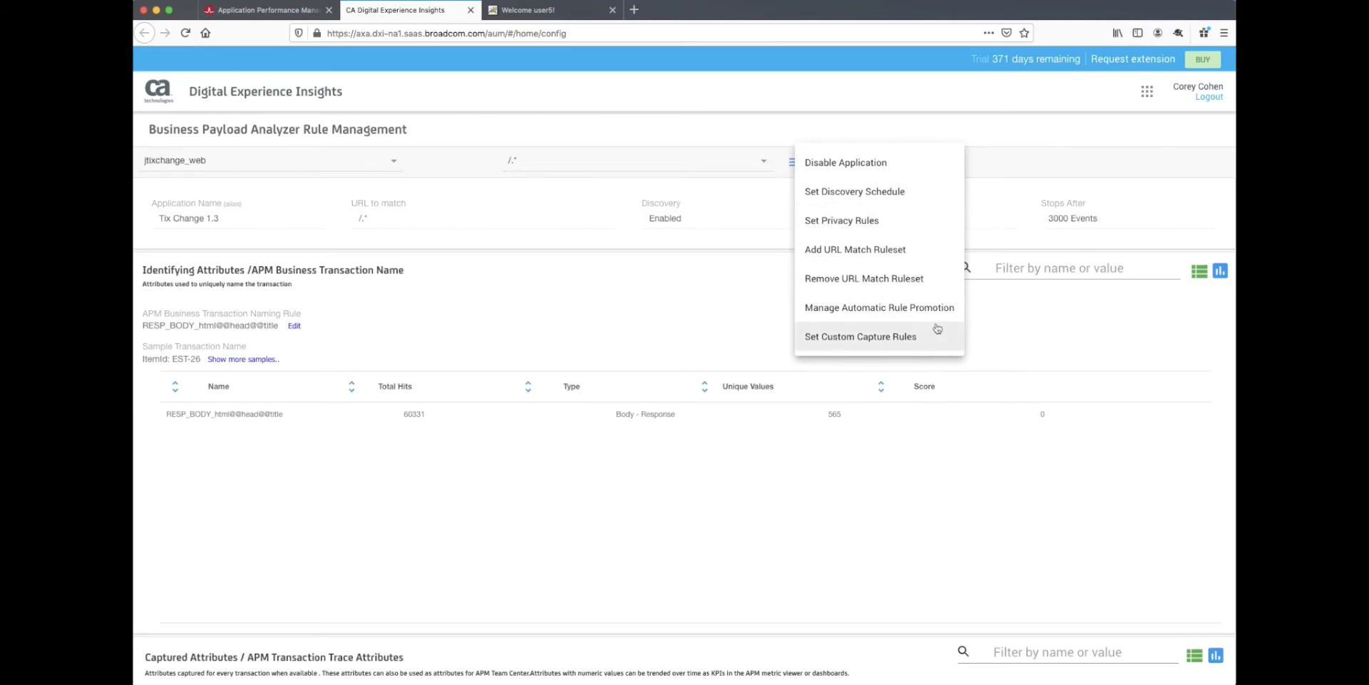
pyautogui.click(923, 224)
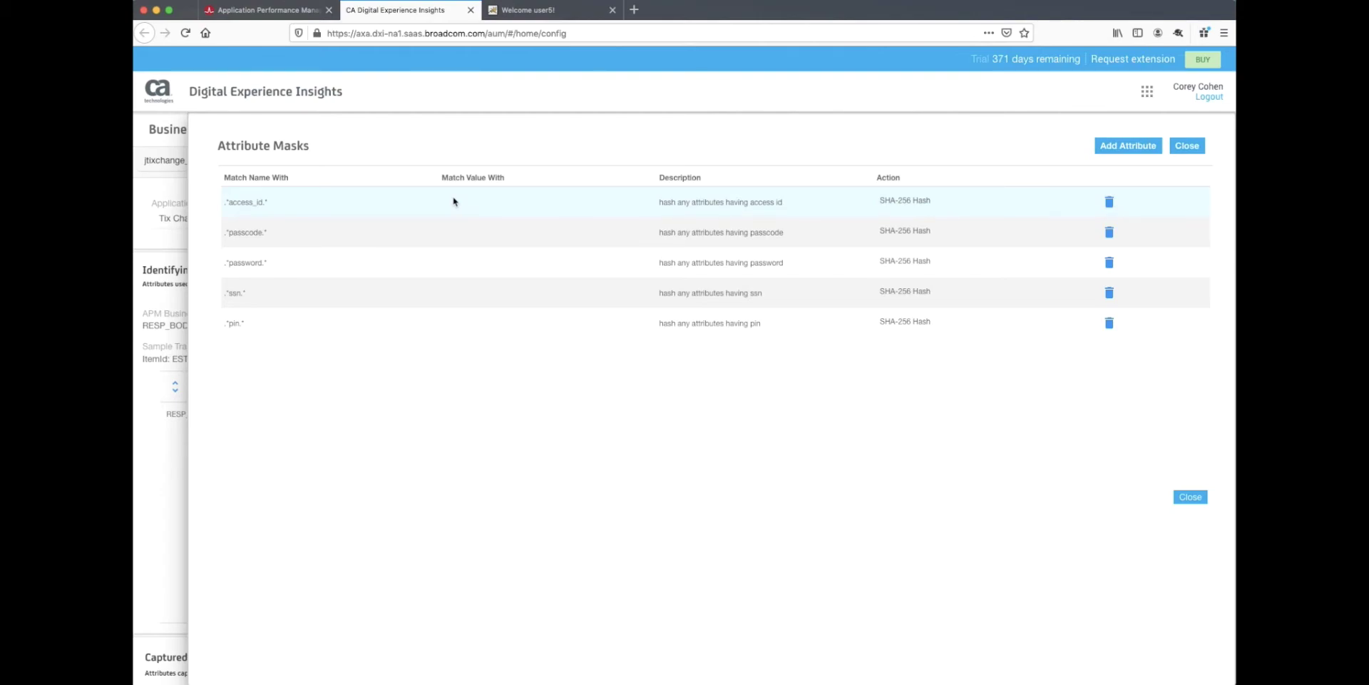
pyautogui.click(934, 207)
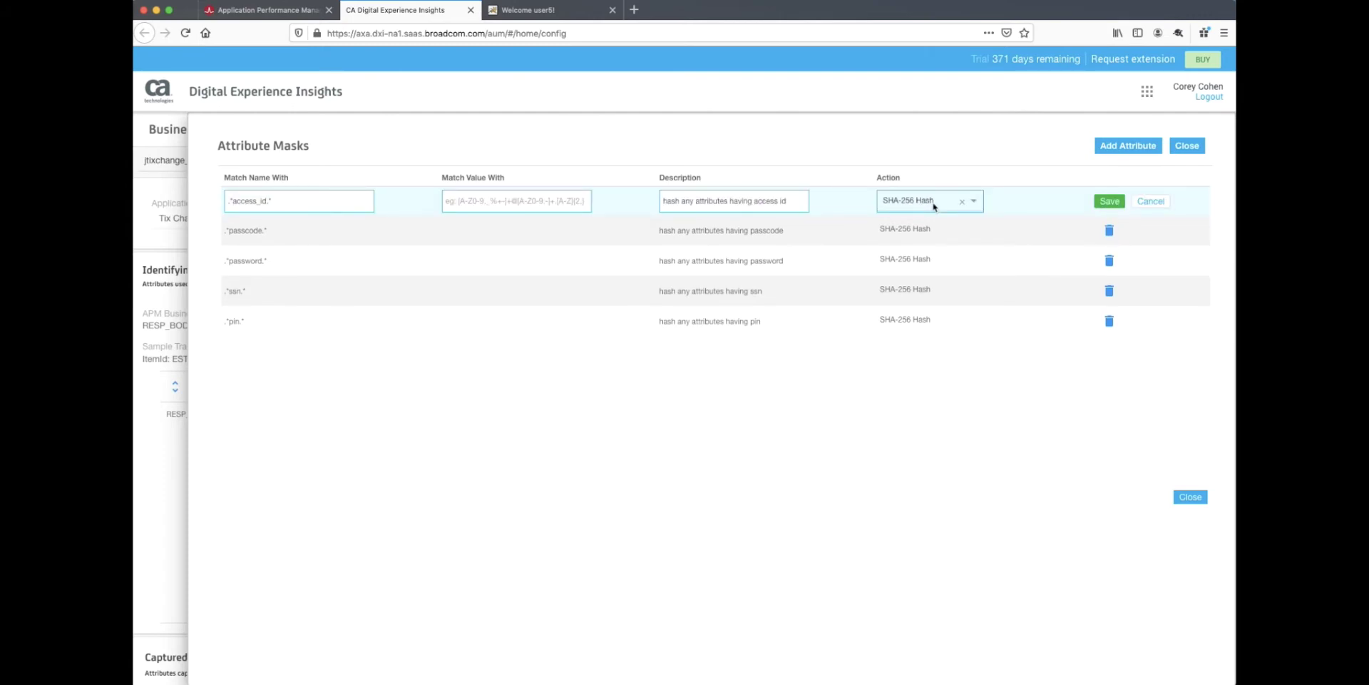
pyautogui.click(976, 203)
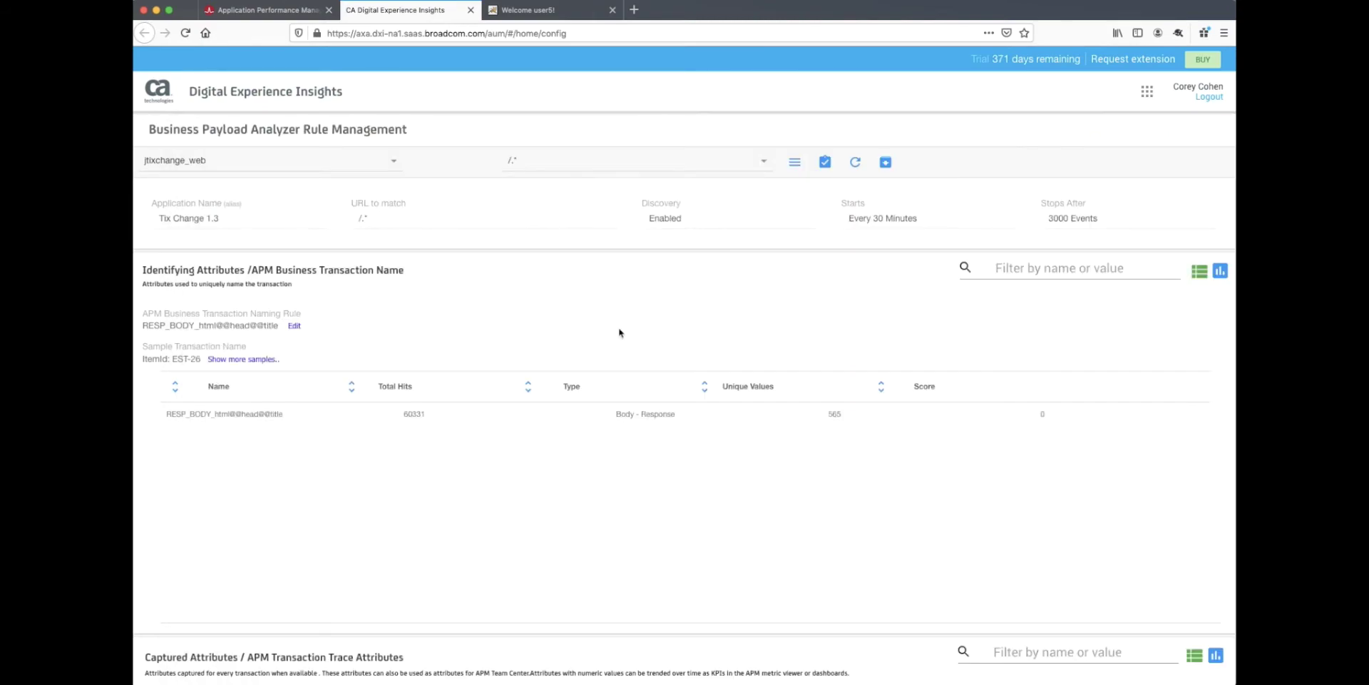
# Reassign the disregarded attribute REQ_URL_QUERY_ITEMID as captured and check its entry among the captured attributes.
pyautogui.scroll(-10, 619, 332)
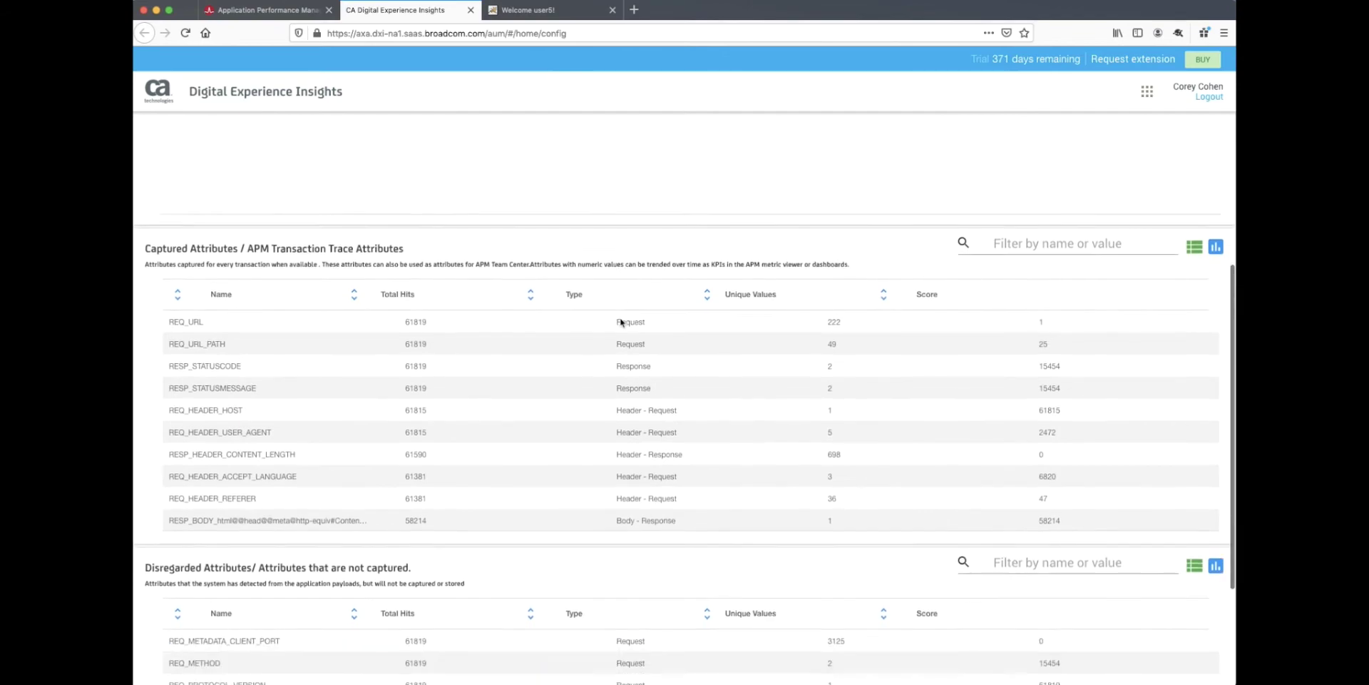
pyautogui.scroll(-3, 621, 322)
pyautogui.scroll(-10, 633, 519)
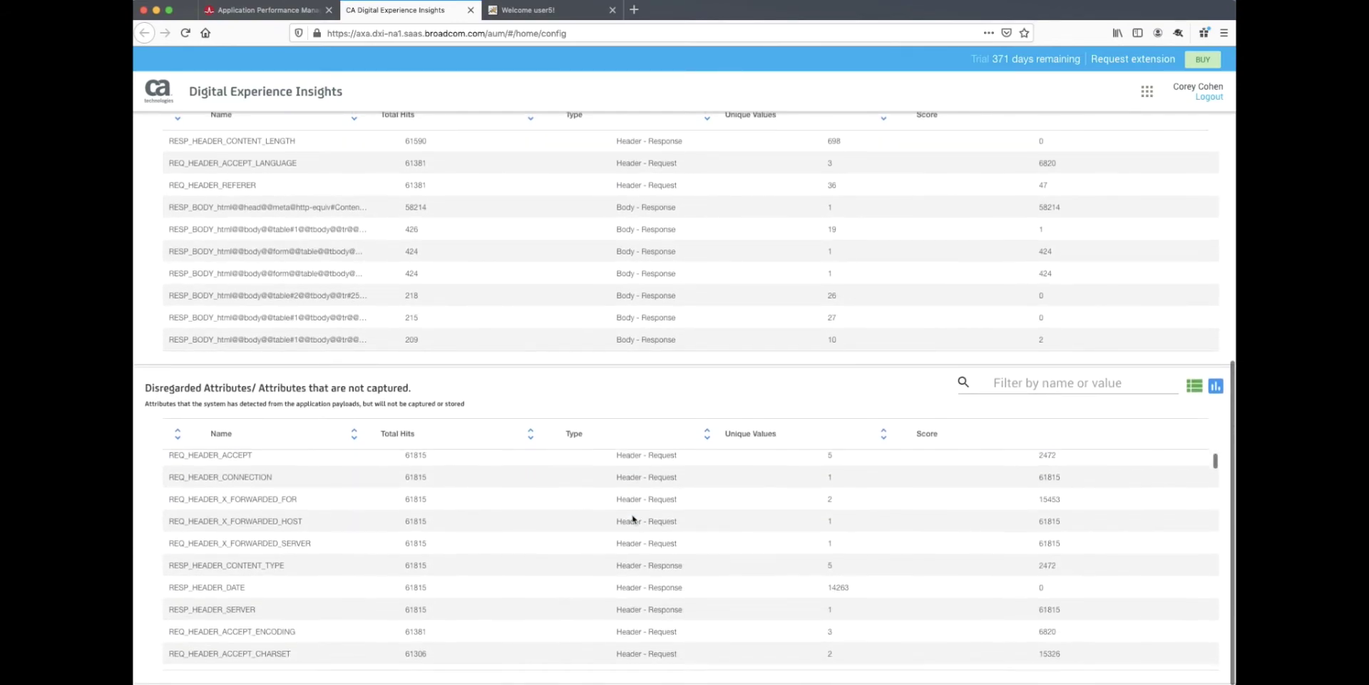
pyautogui.scroll(-5, 633, 519)
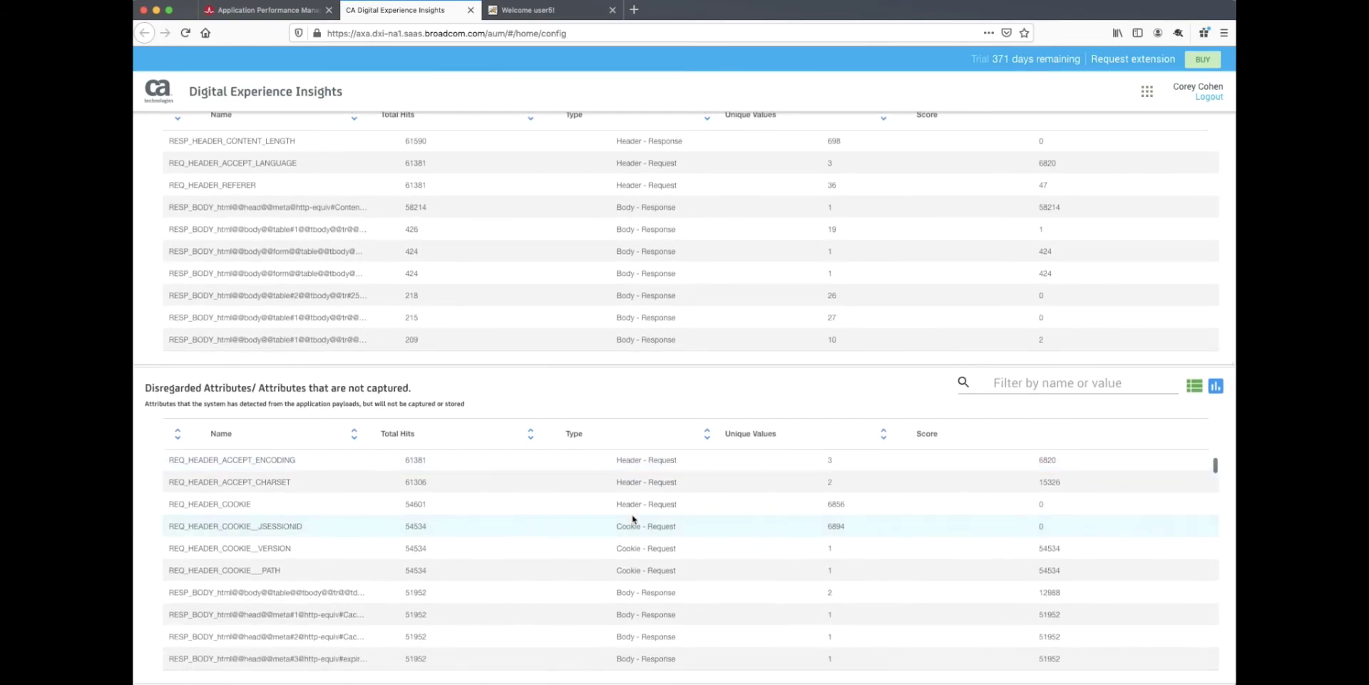
pyautogui.scroll(-10, 633, 519)
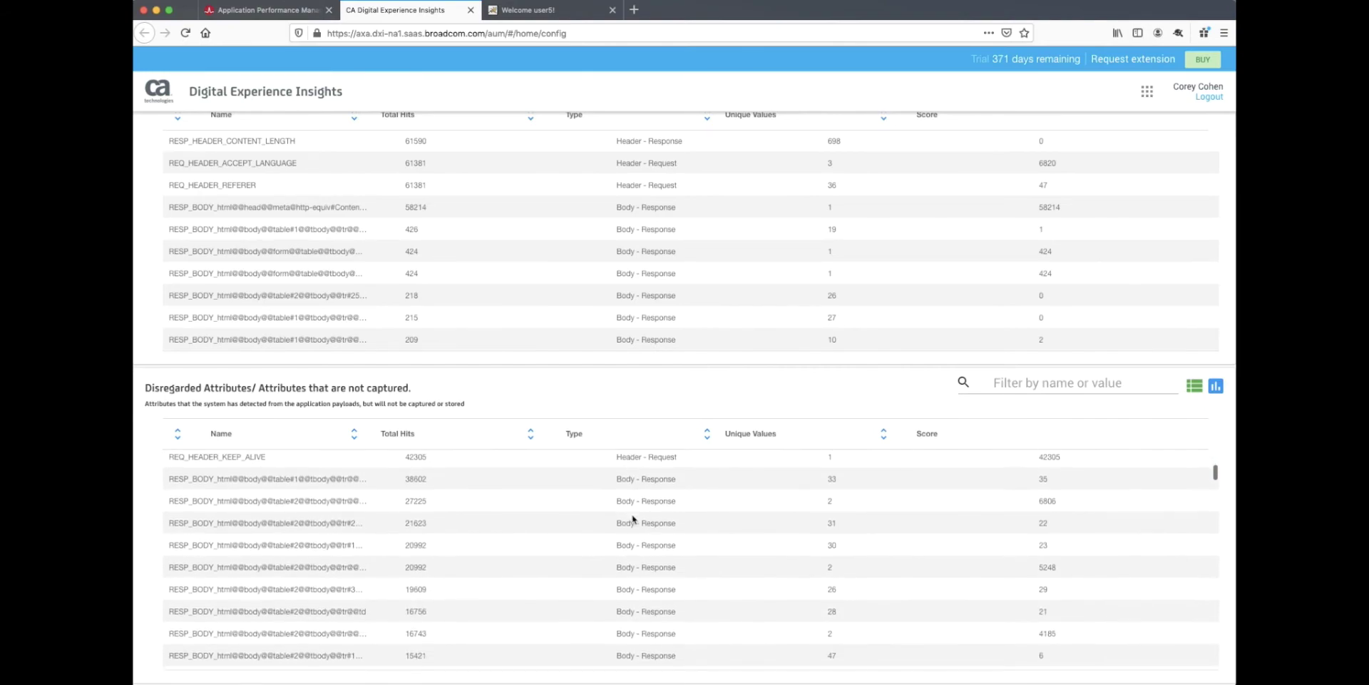
pyautogui.scroll(-2, 633, 520)
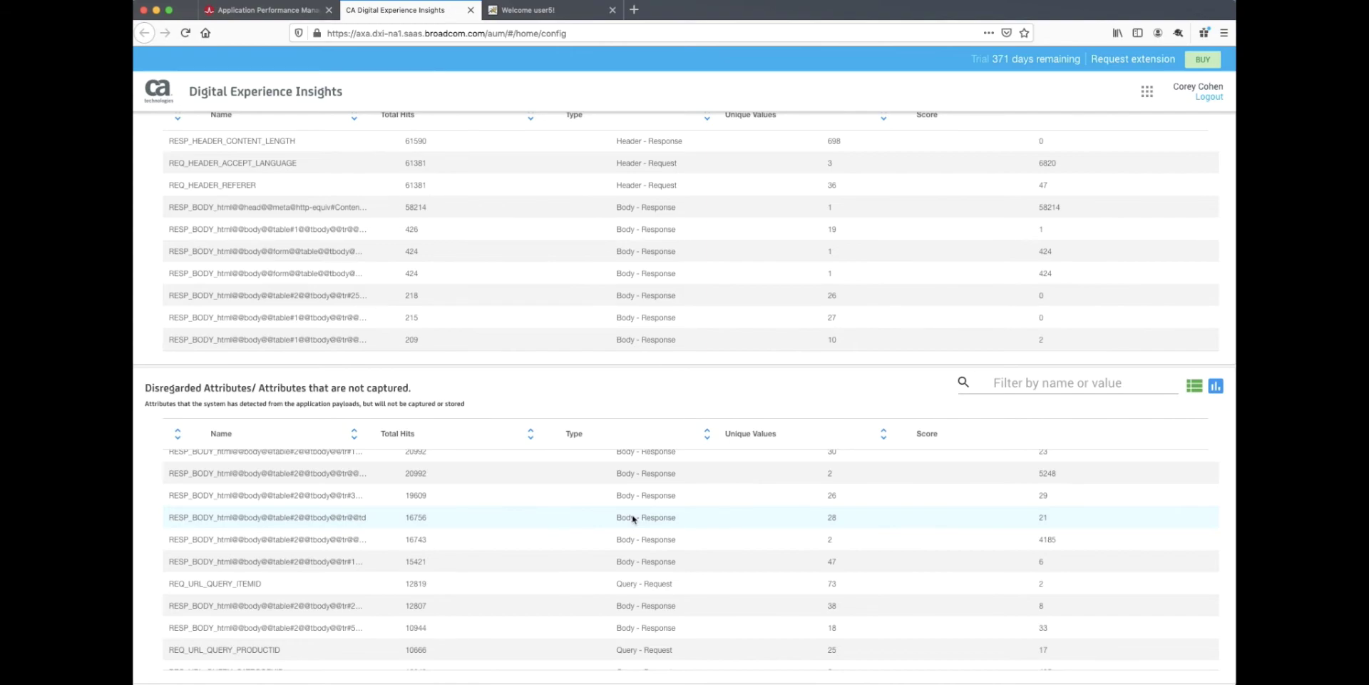
pyautogui.click(383, 586)
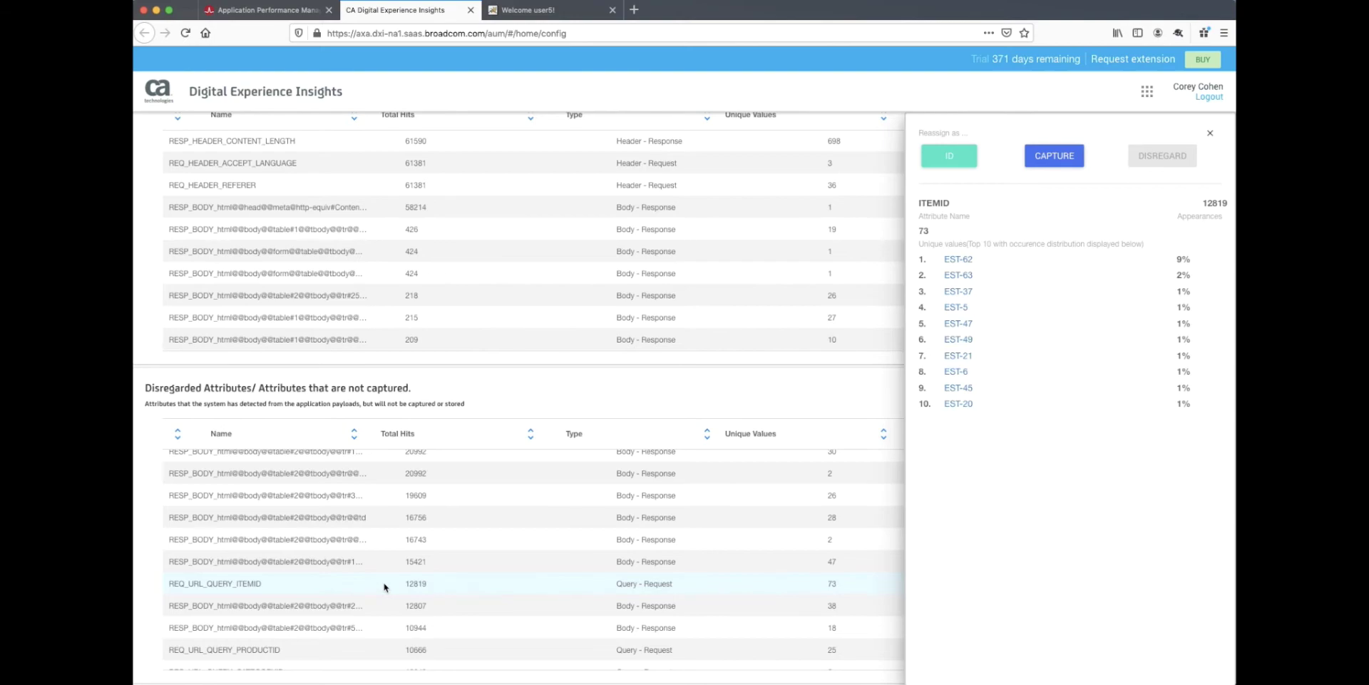
pyautogui.click(1043, 155)
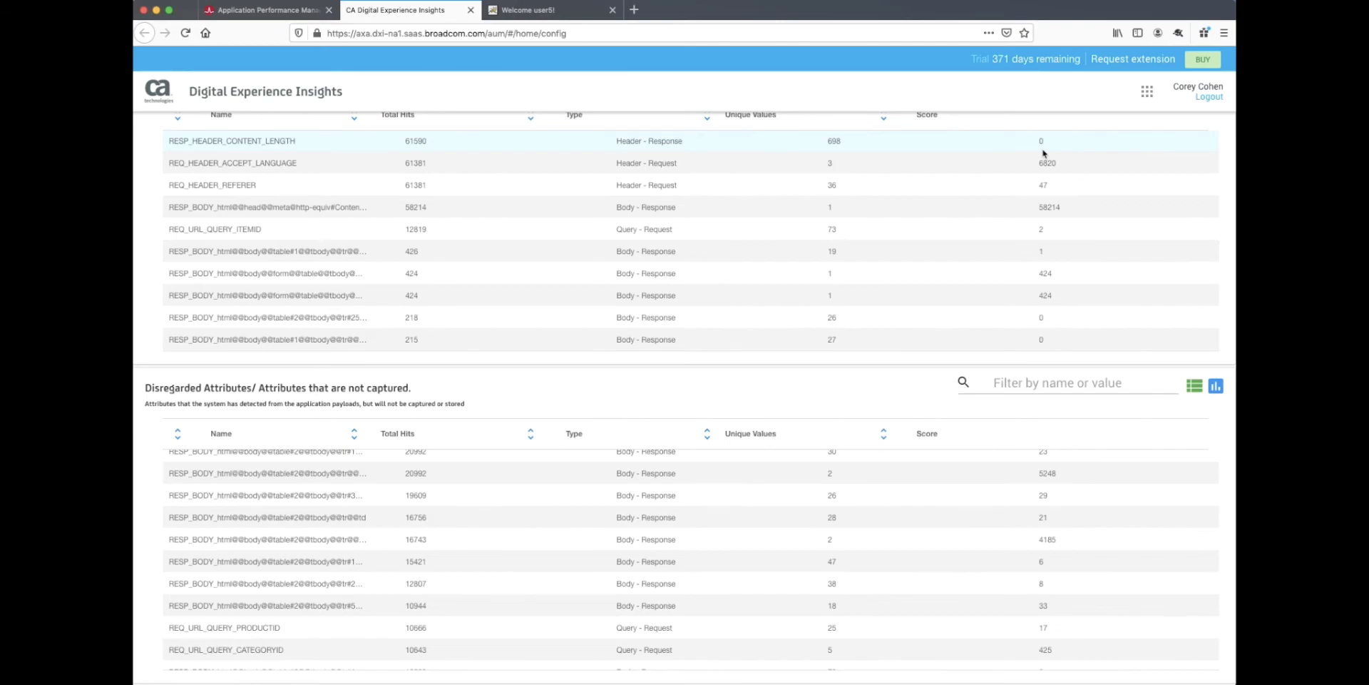
pyautogui.scroll(5, 1012, 356)
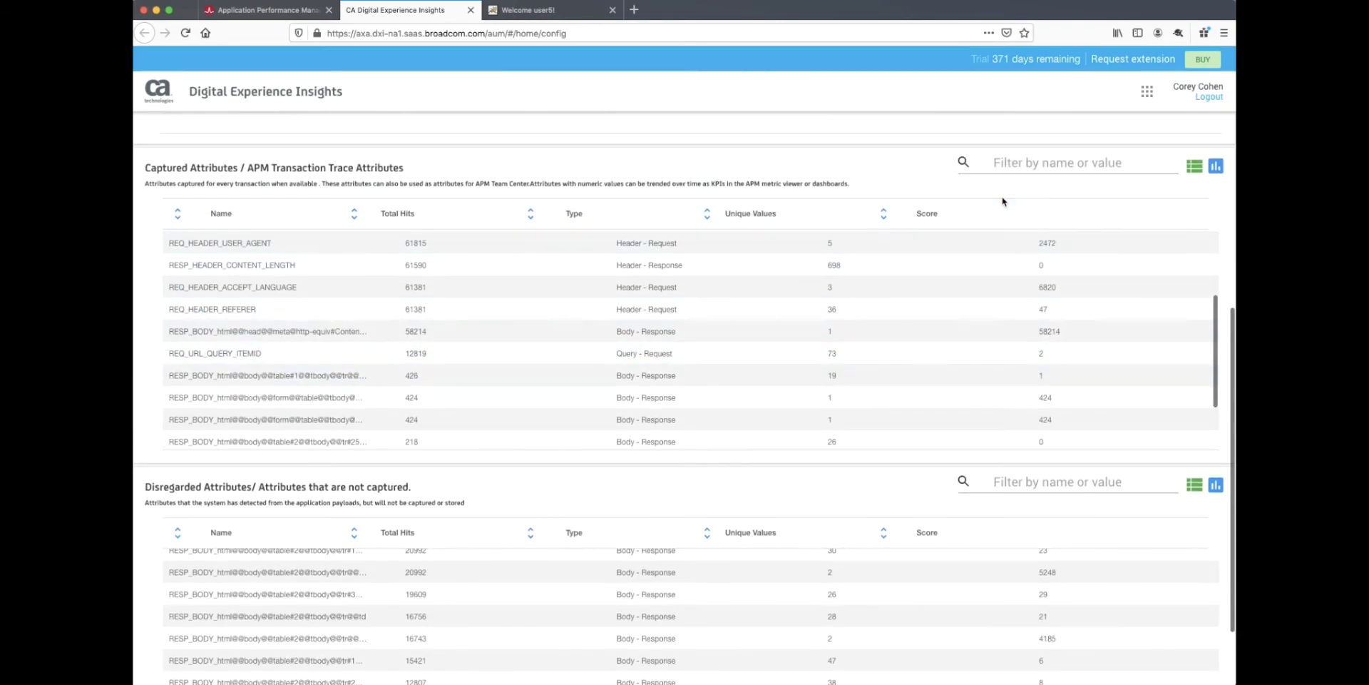
pyautogui.scroll(-2, 1068, 223)
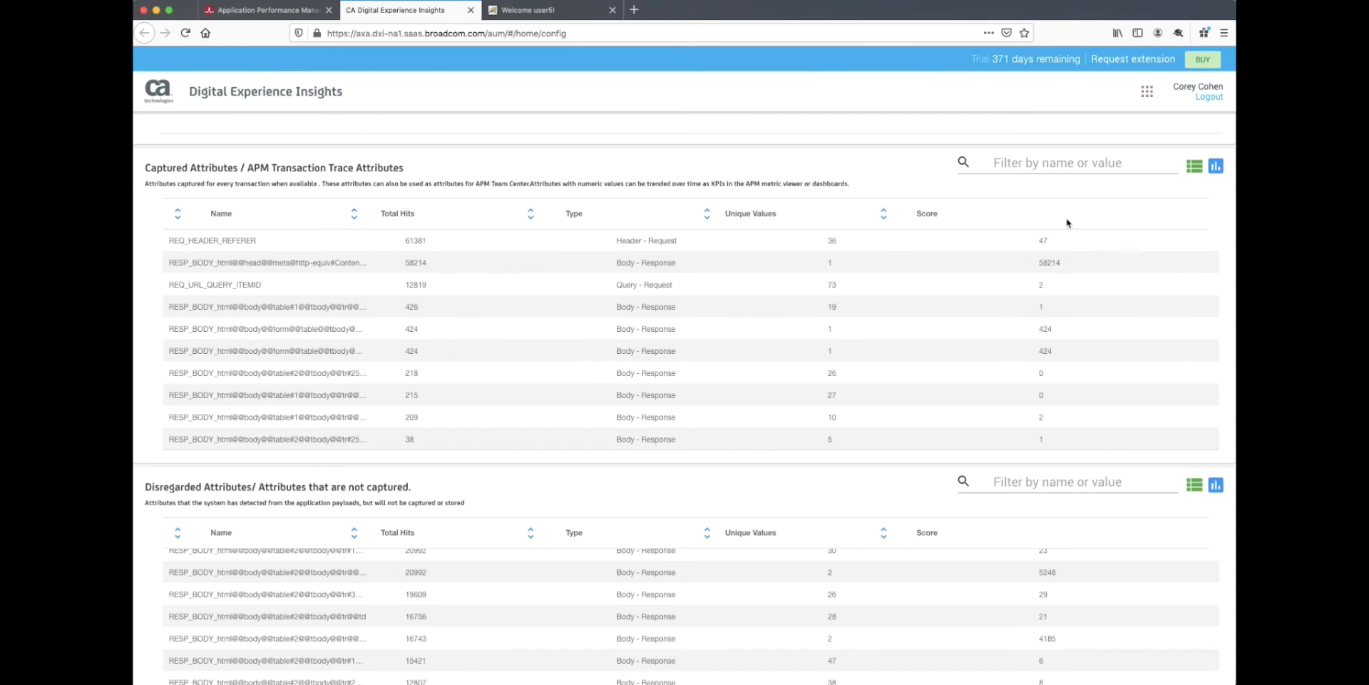
# Filter the captured attributes by "Total" and open the details of the last matching body response attribute.
pyautogui.click(1006, 165)
pyautogui.write('Total')
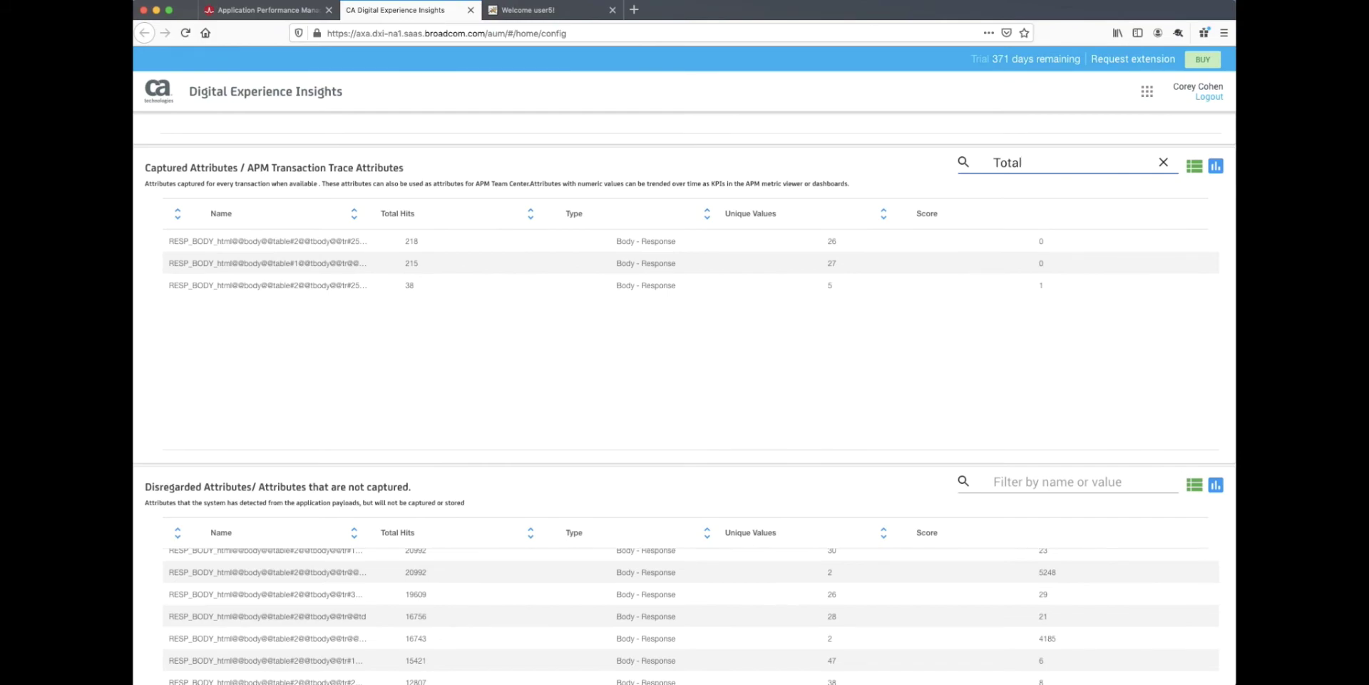
pyautogui.click(382, 286)
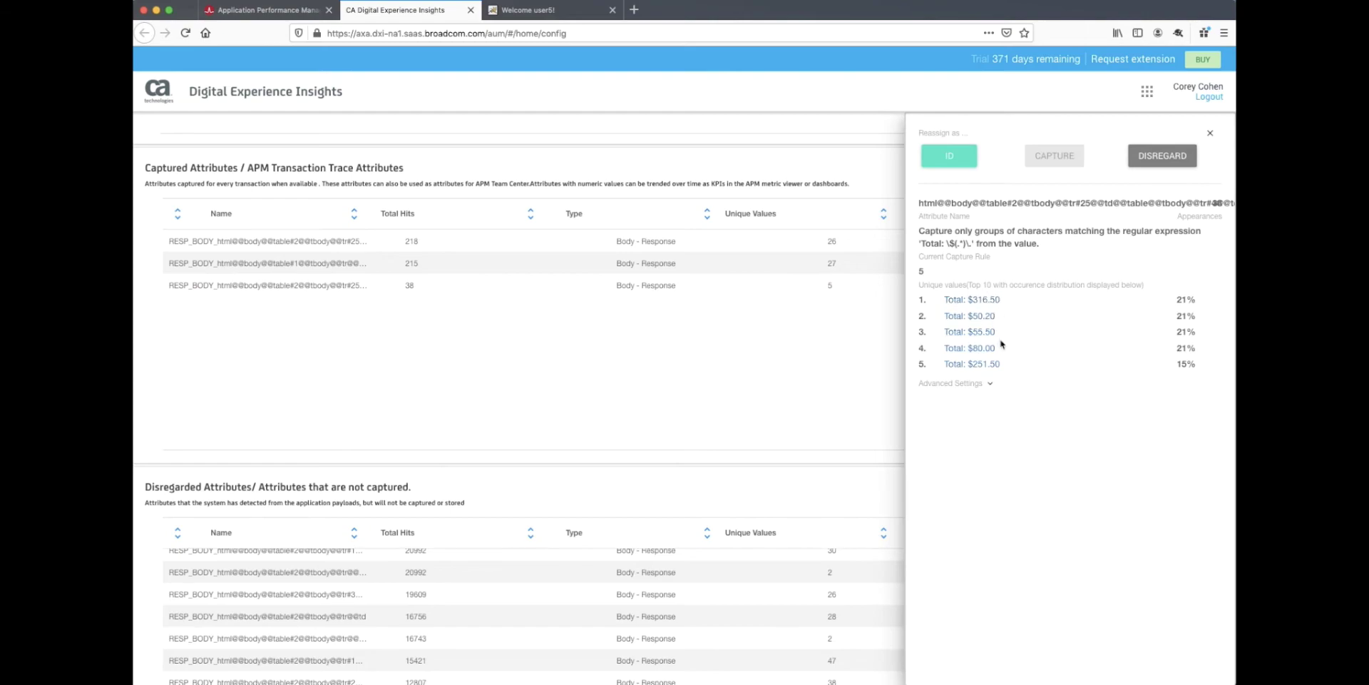
# Review the capture expression for the sample value "Total: $316.50" and the attribute's advanced settings for business metric accumulation.
pyautogui.click(985, 300)
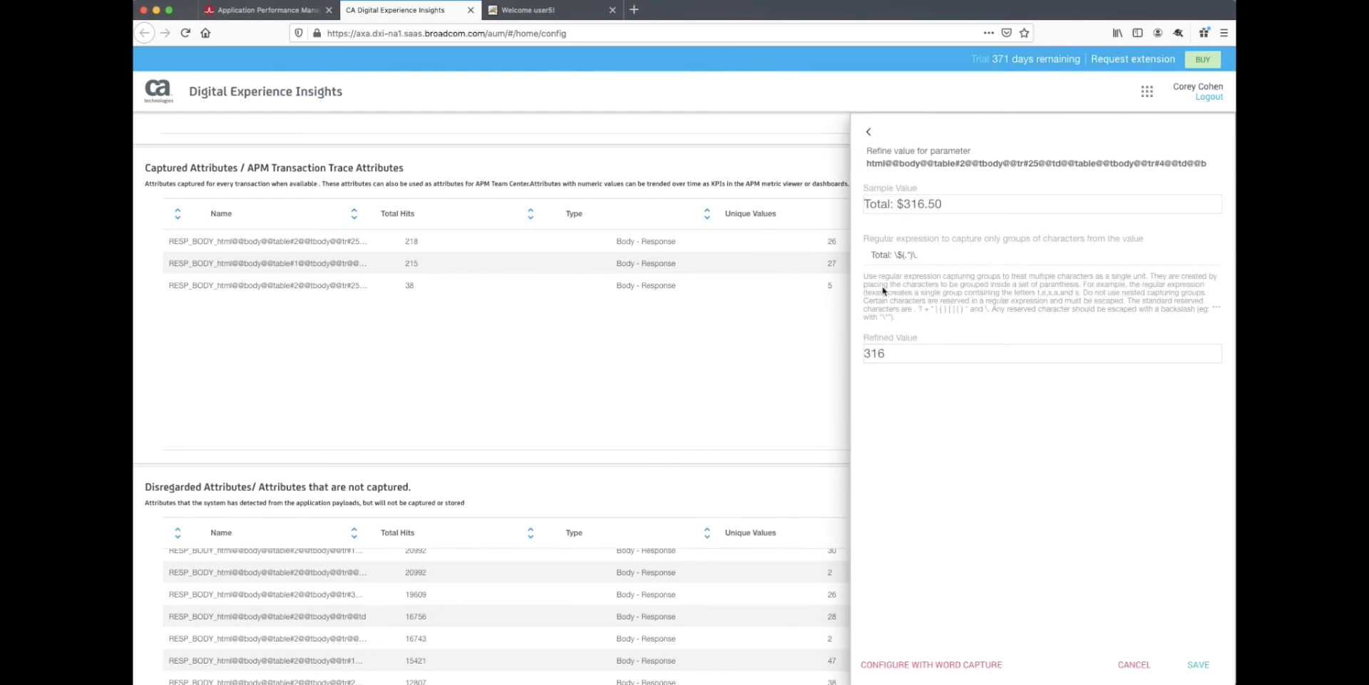
pyautogui.click(869, 133)
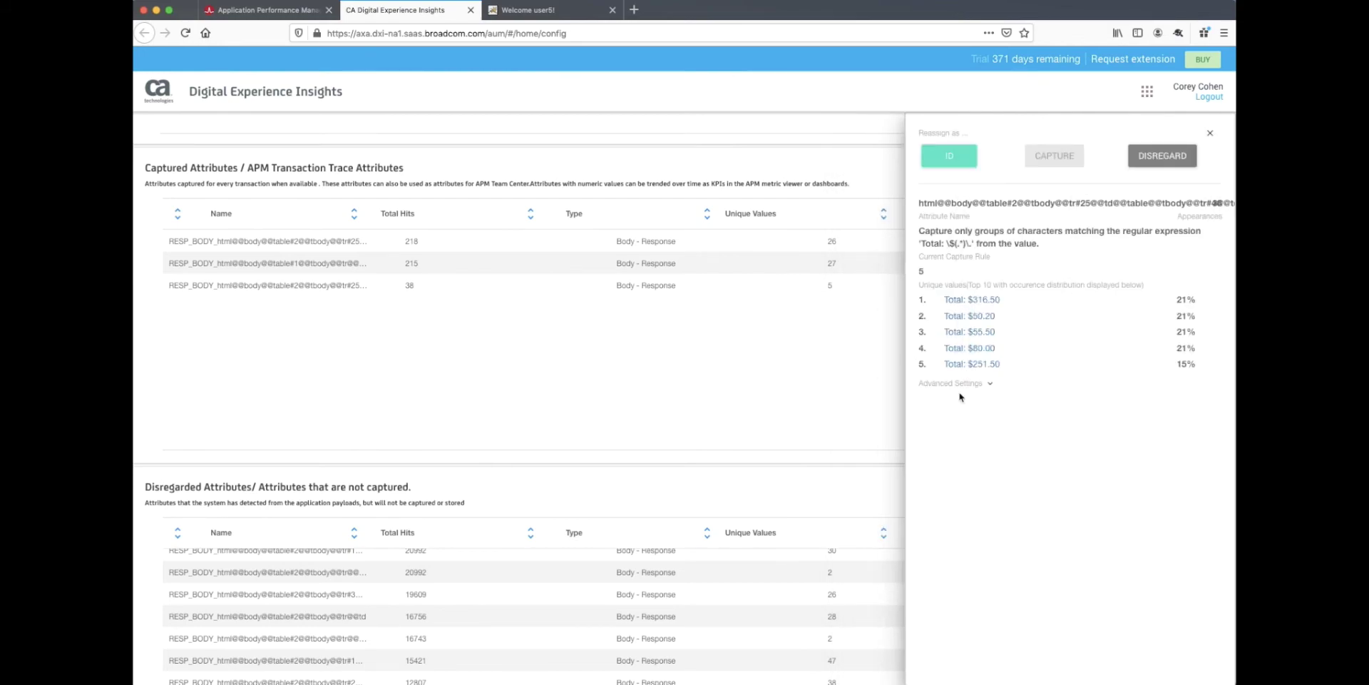
pyautogui.click(988, 385)
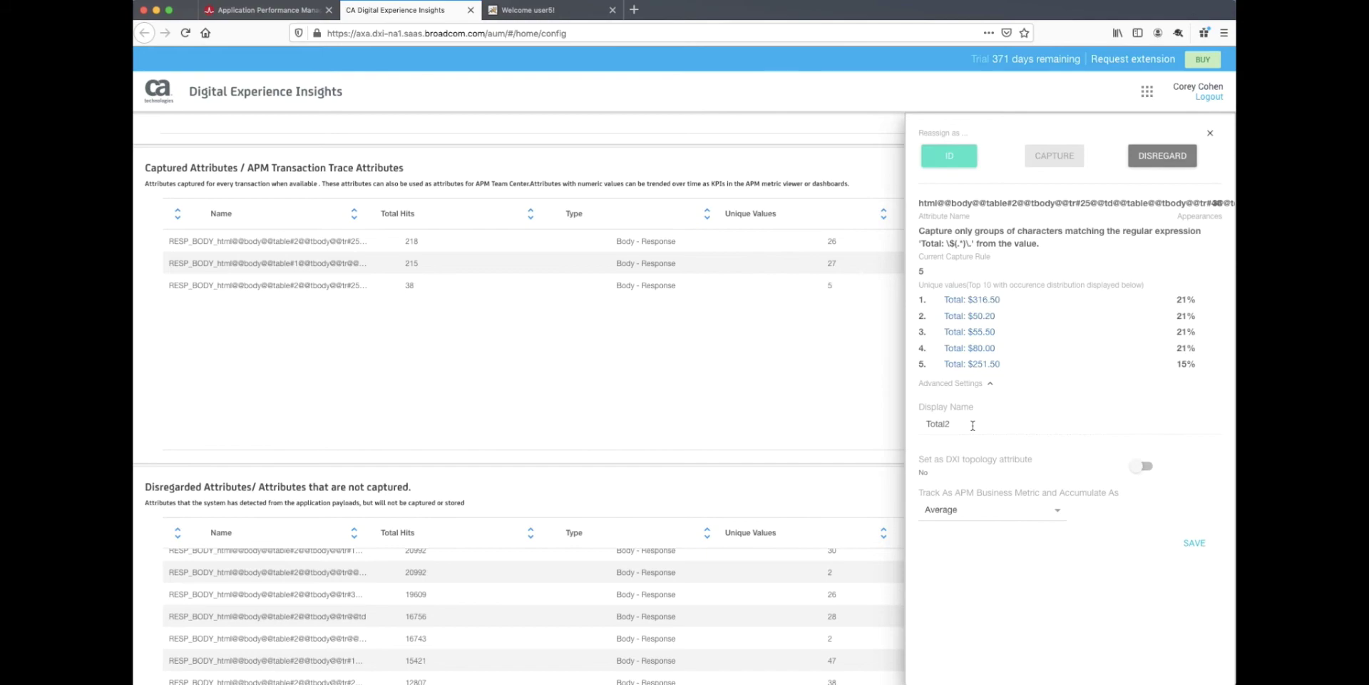
pyautogui.click(1016, 516)
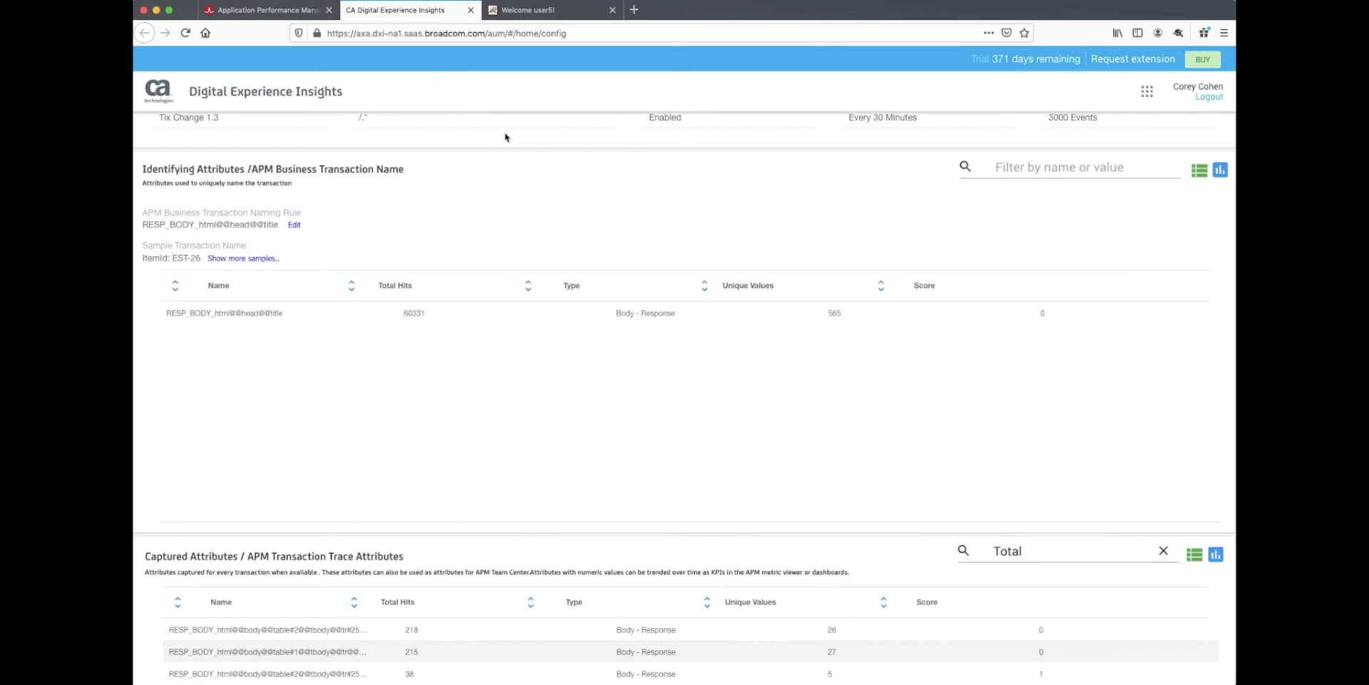
# Switch to DX Application Performance Management's Metric View and expand Experience Collector Host's Business Segment down to the Tix Change 1.3 entries.
pyautogui.click(252, 11)
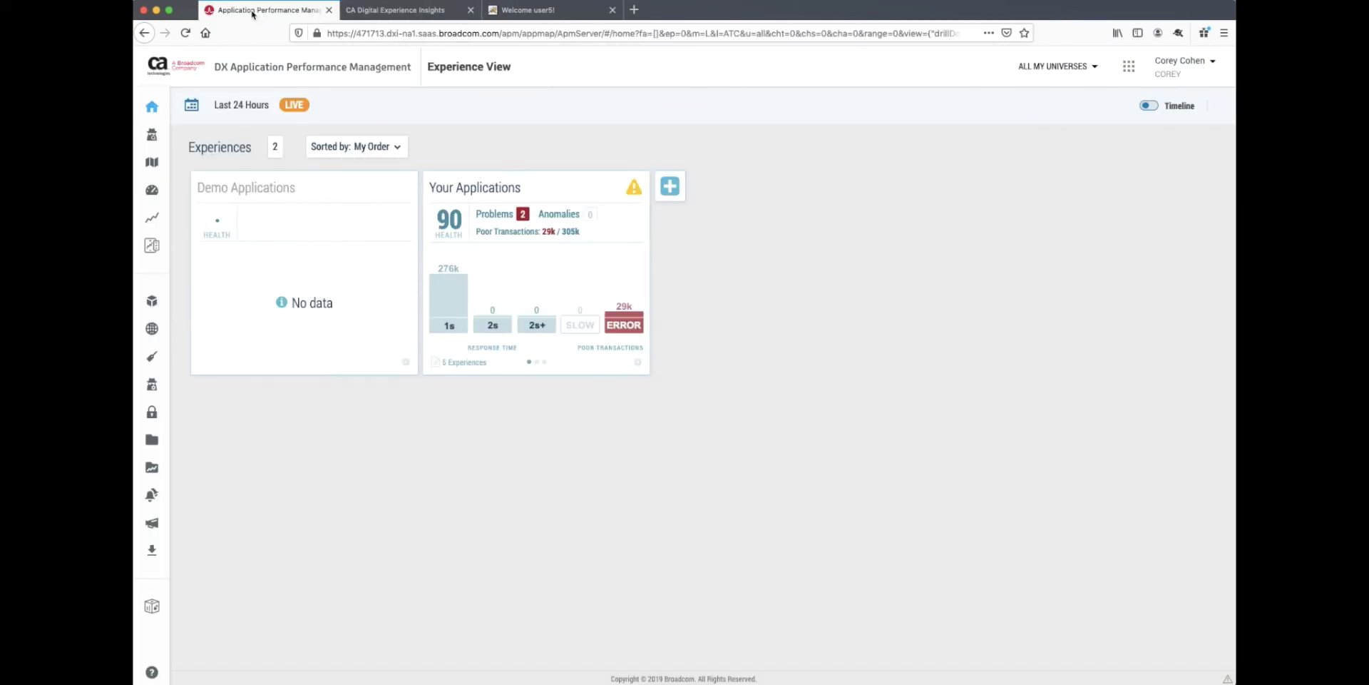
pyautogui.click(173, 217)
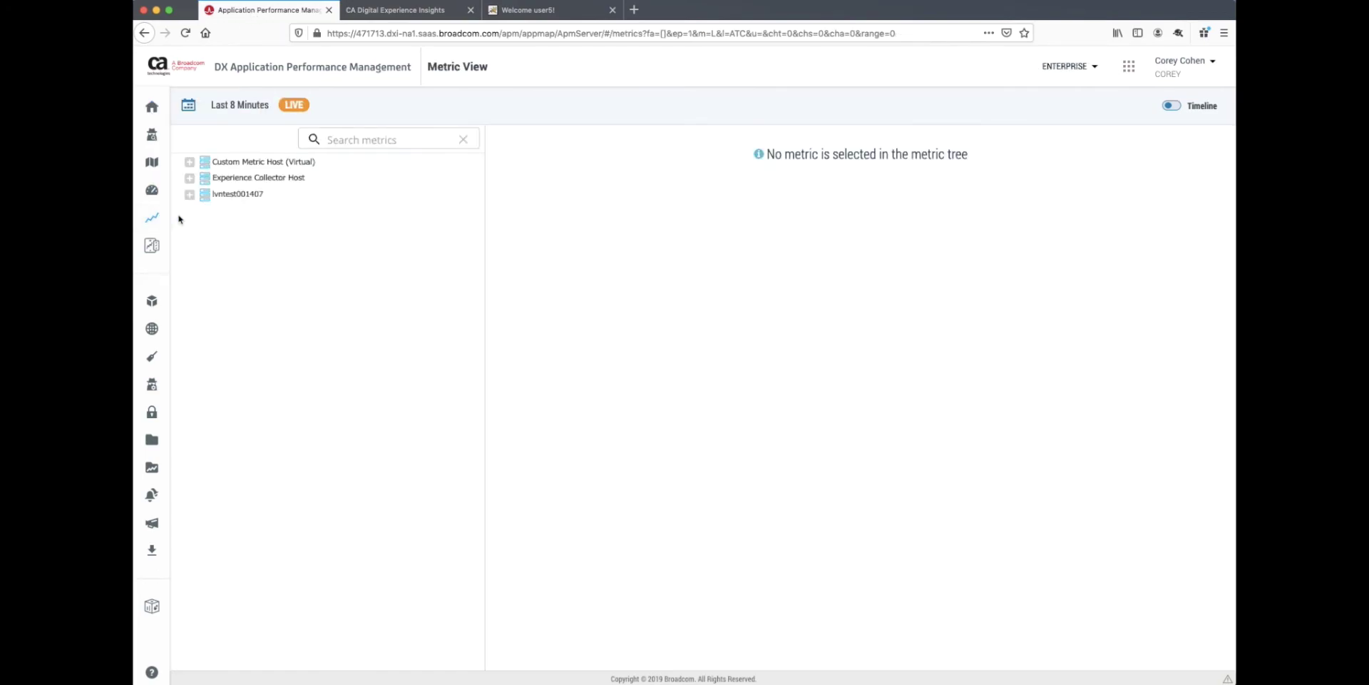
pyautogui.click(189, 179)
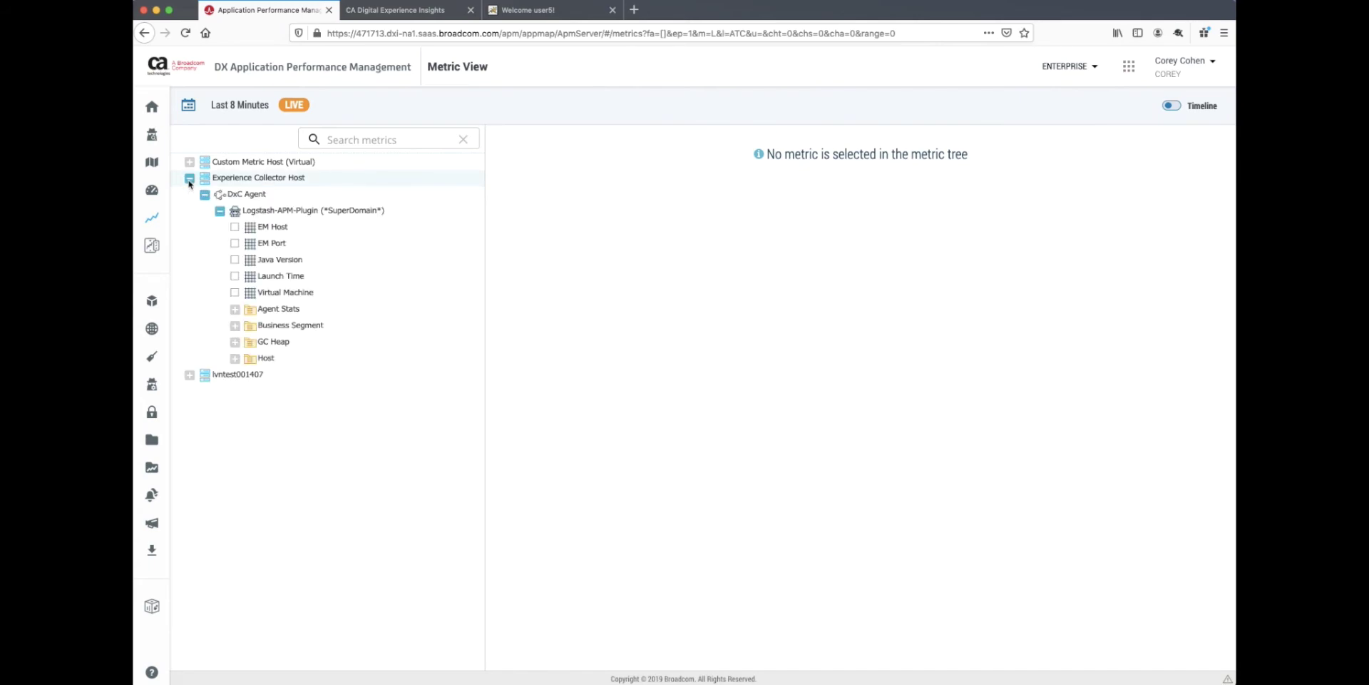
pyautogui.click(235, 326)
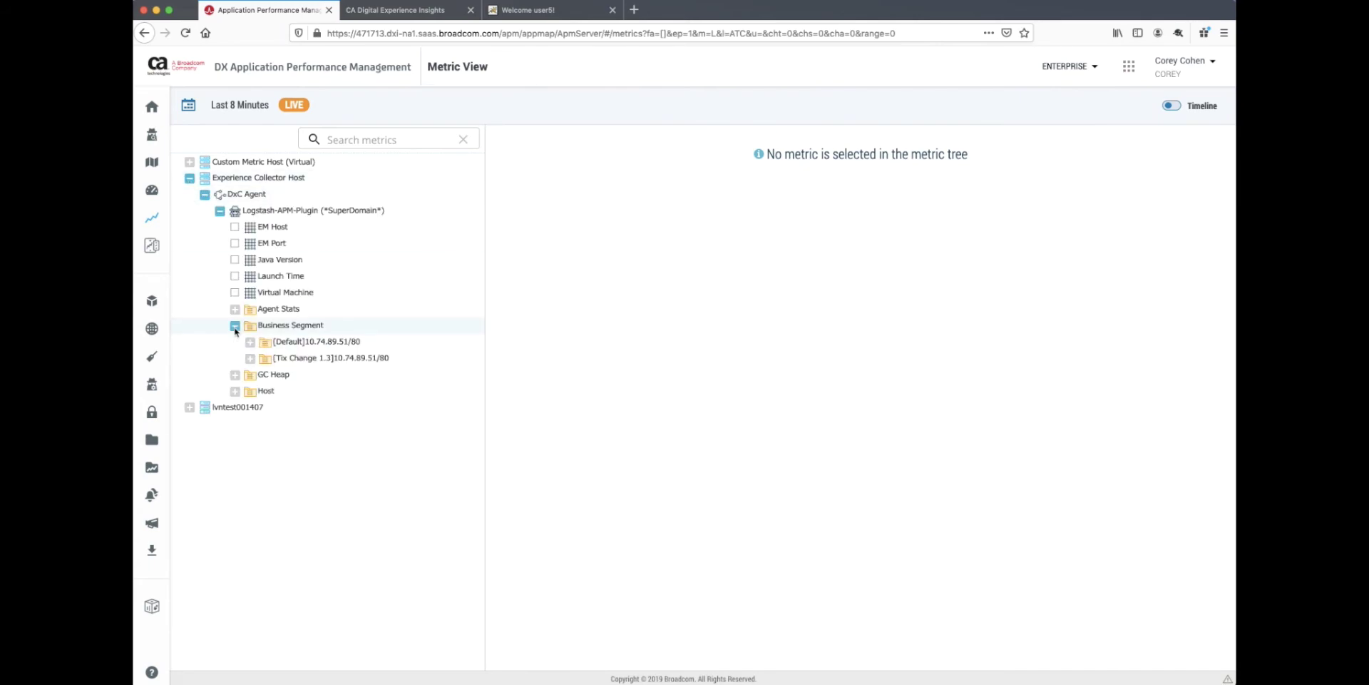
pyautogui.click(275, 358)
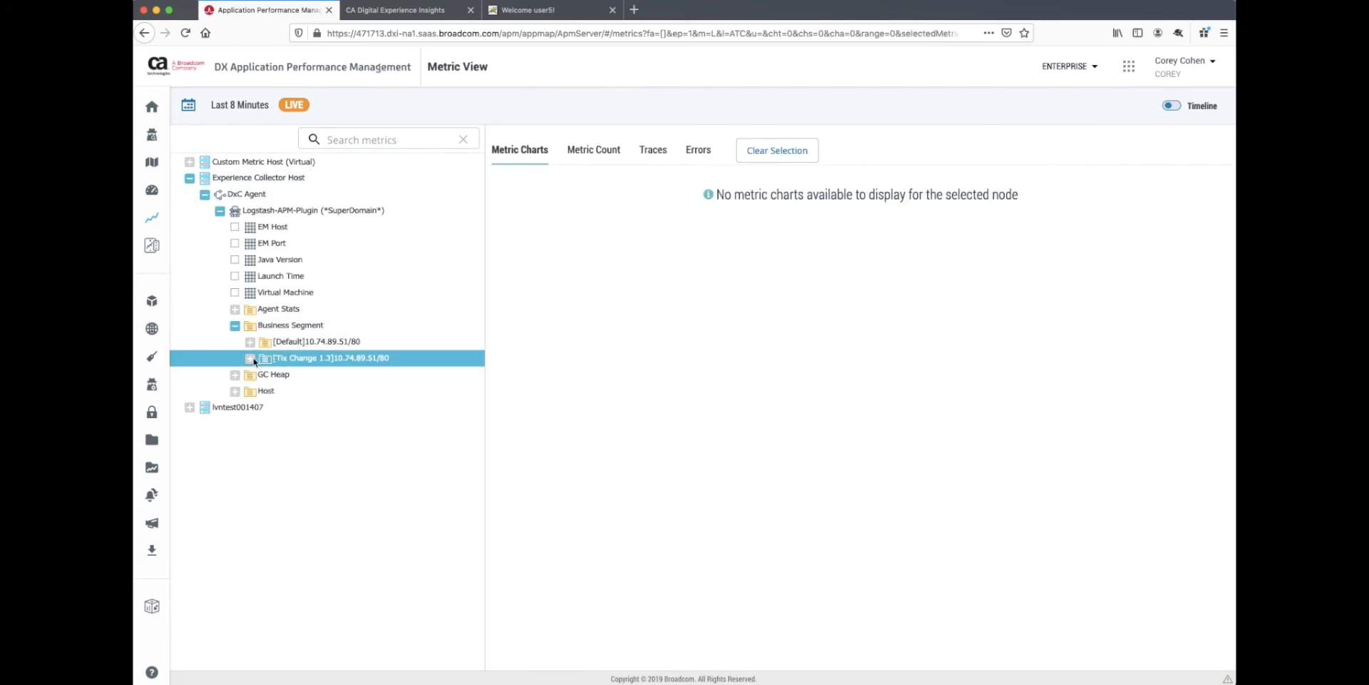
pyautogui.click(251, 359)
# Search the Tix Change 1.3 segment for "Business" and chart the Order Revenue and Average Item Price metrics.
pyautogui.click(382, 139)
pyautogui.write('Business')
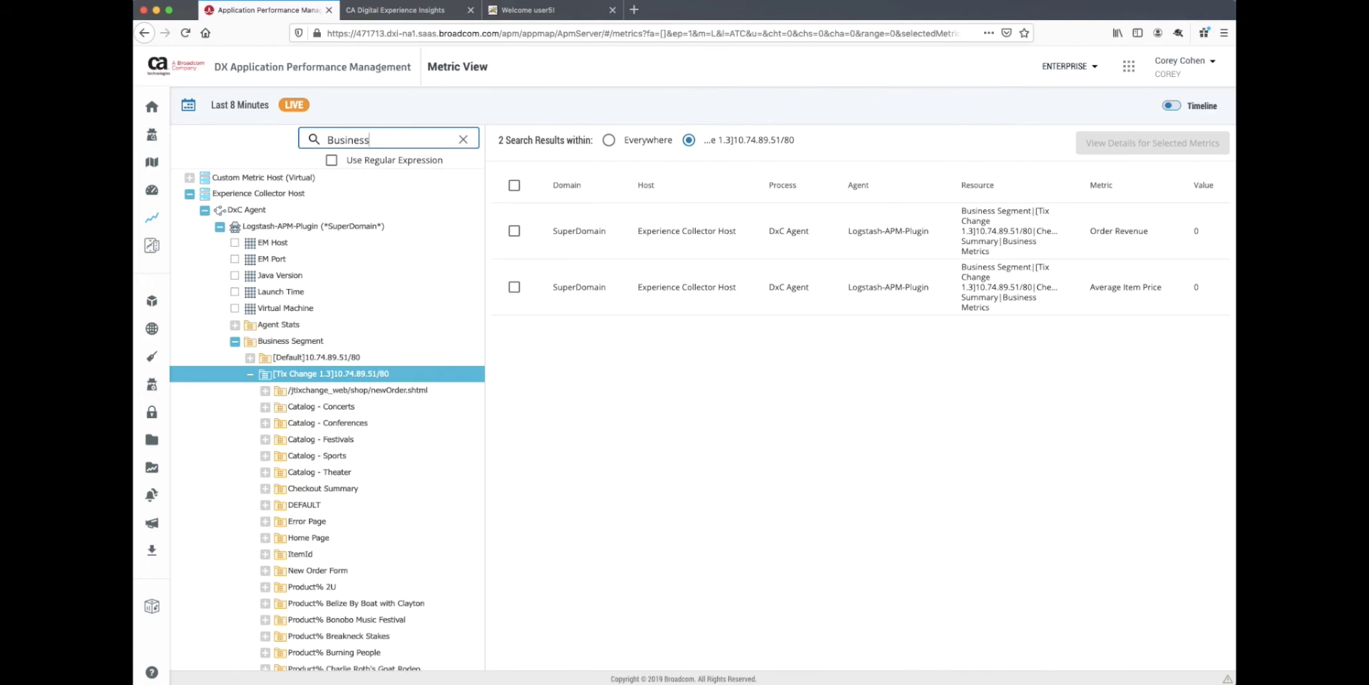
pyautogui.click(514, 230)
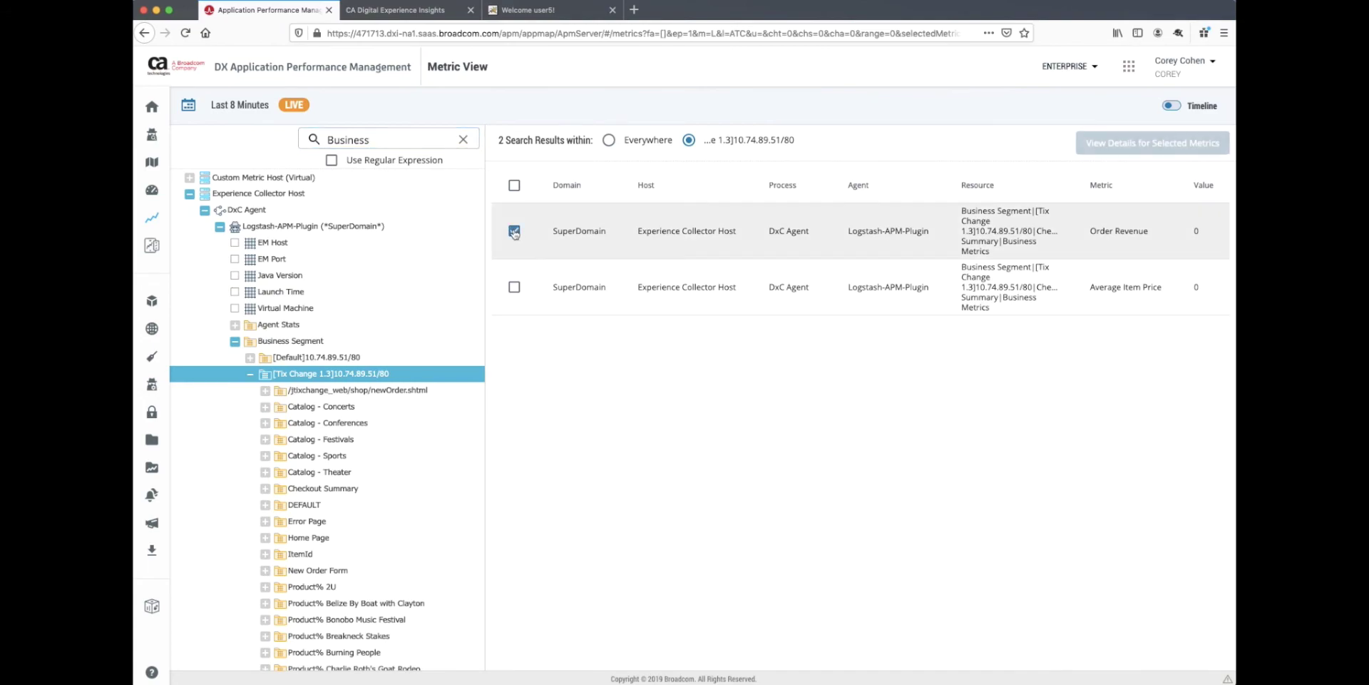
pyautogui.click(514, 285)
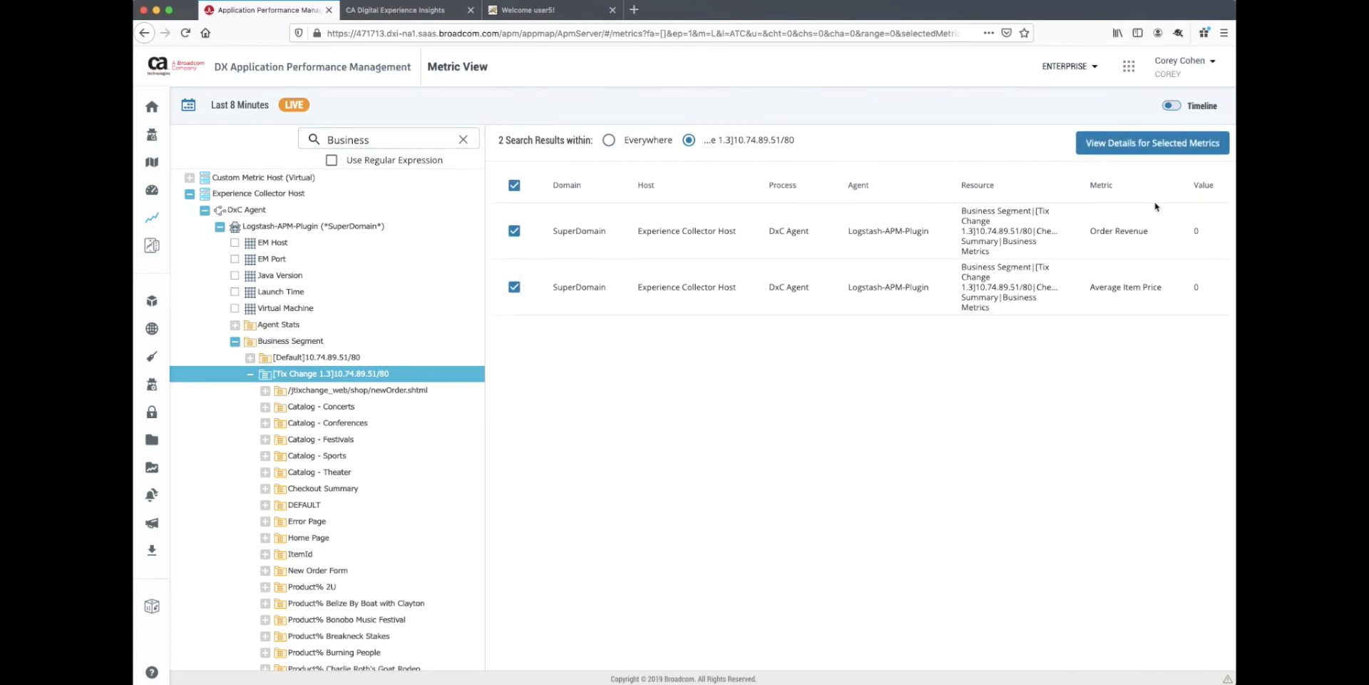
pyautogui.click(1151, 145)
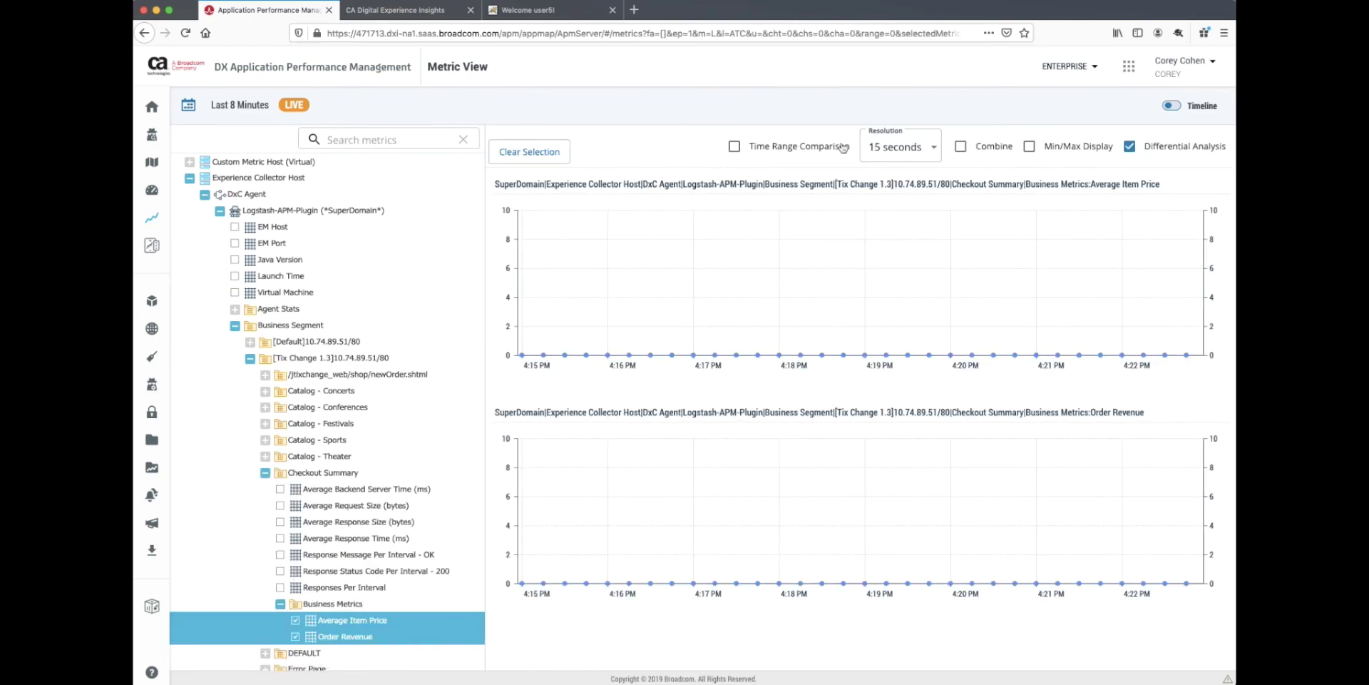
# Set the metric charts' custom time range from January 8 to January 10, 2020.
pyautogui.click(238, 105)
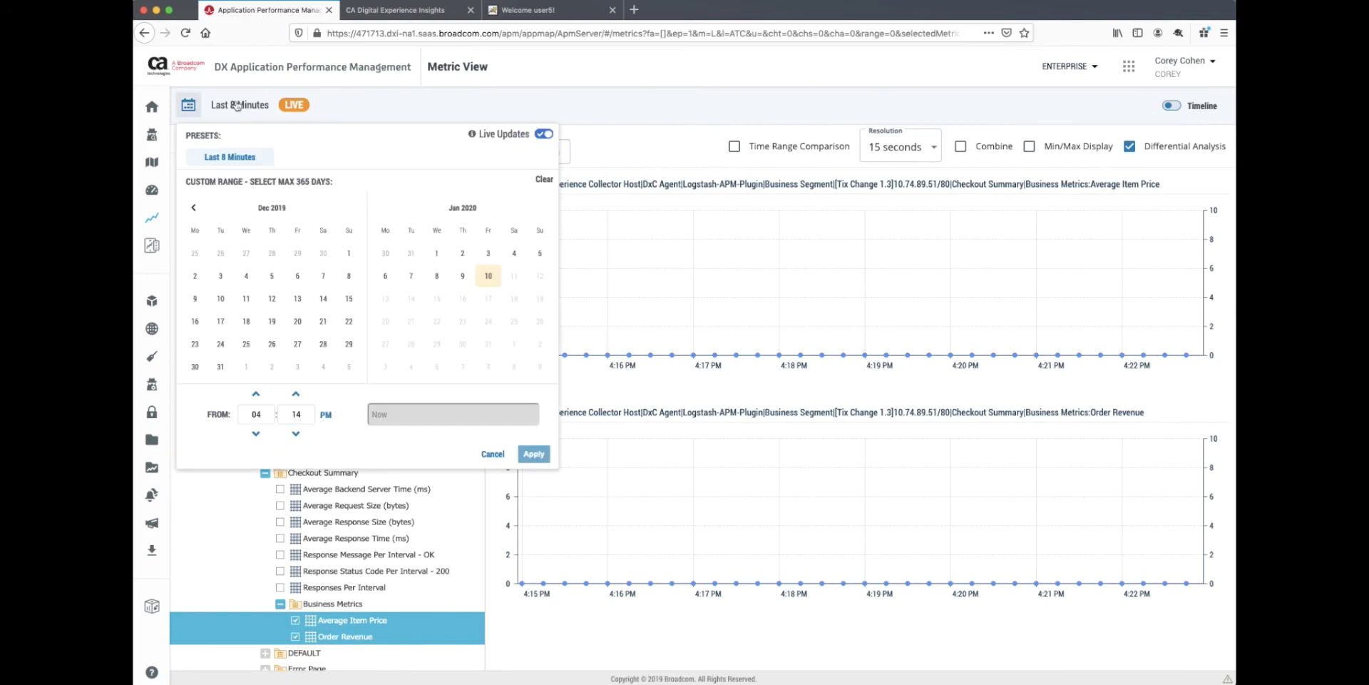
pyautogui.click(437, 277)
pyautogui.click(485, 279)
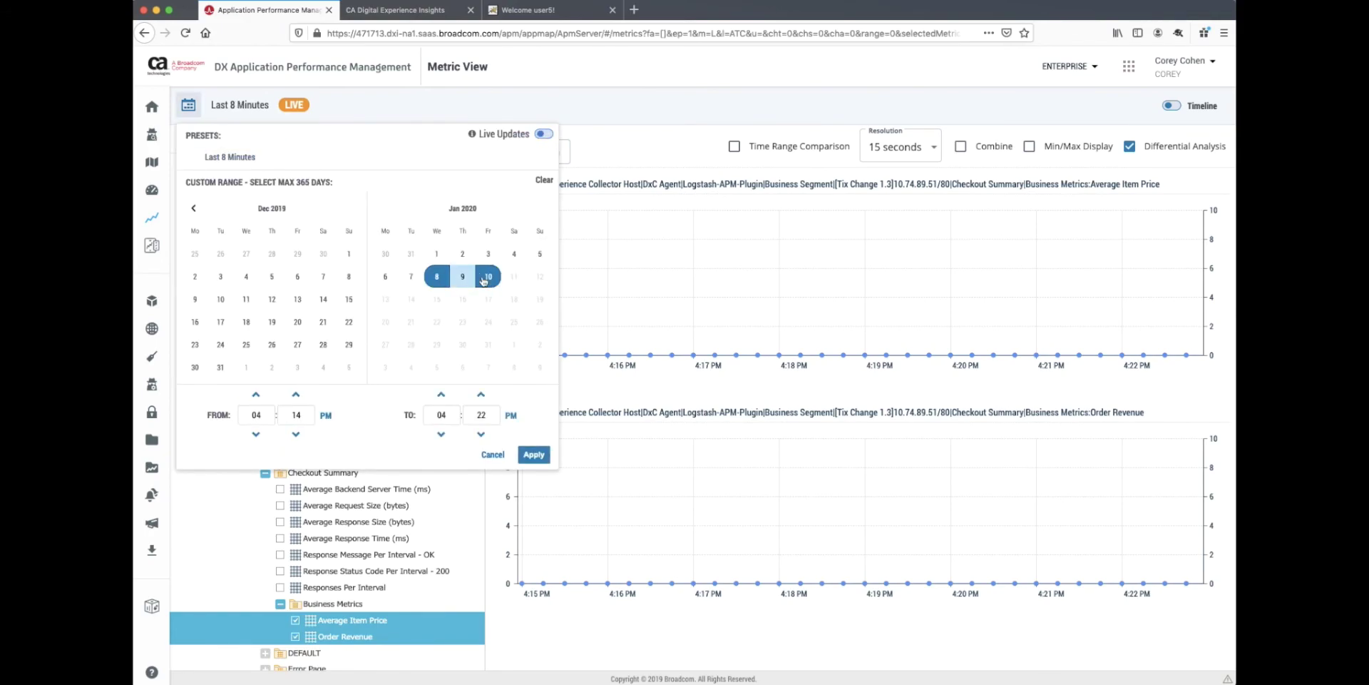
pyautogui.click(532, 454)
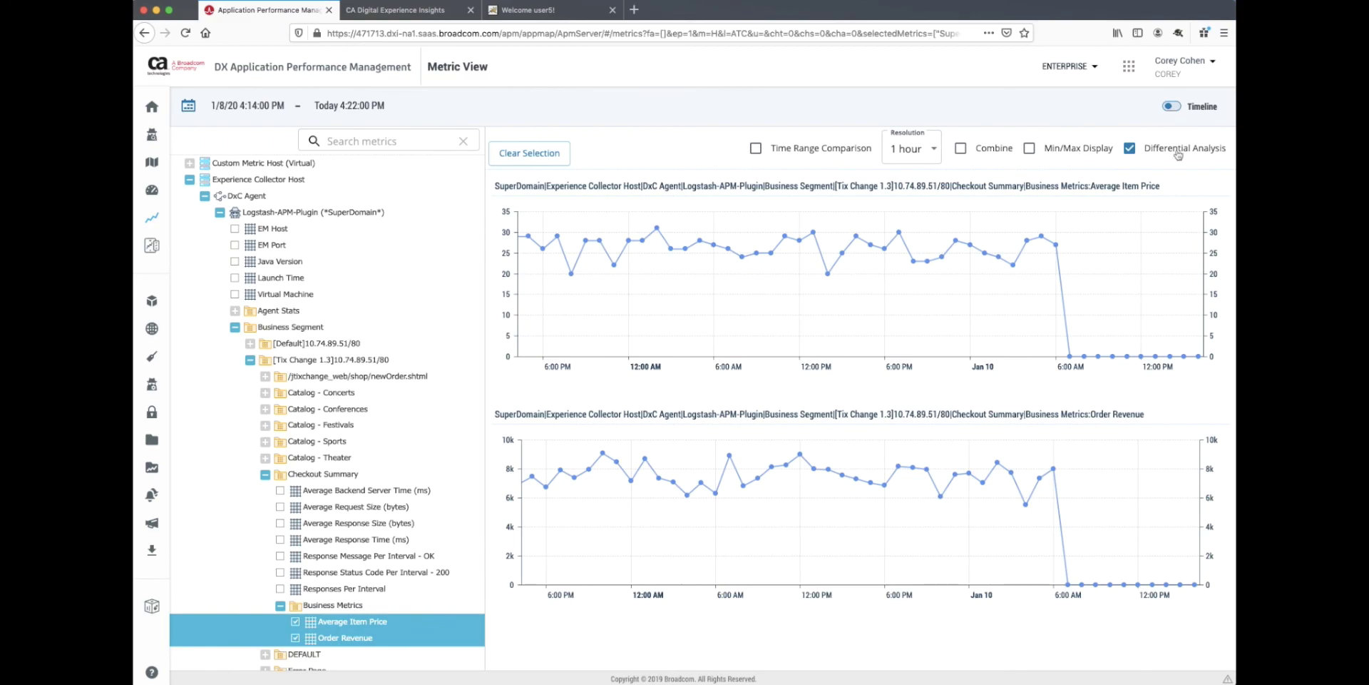
# Switch to DX Operational Intelligence and select Experience Collector Host as the device in Performance Analytics.
pyautogui.click(1128, 68)
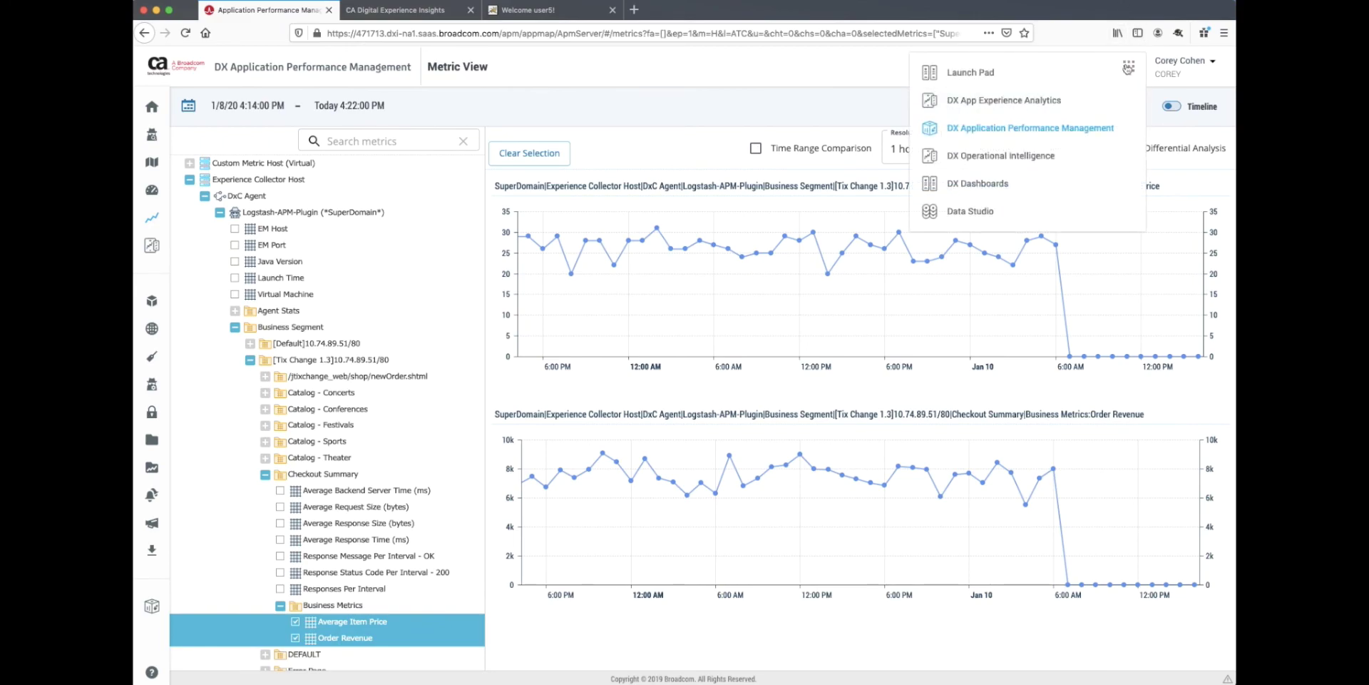
pyautogui.click(1048, 155)
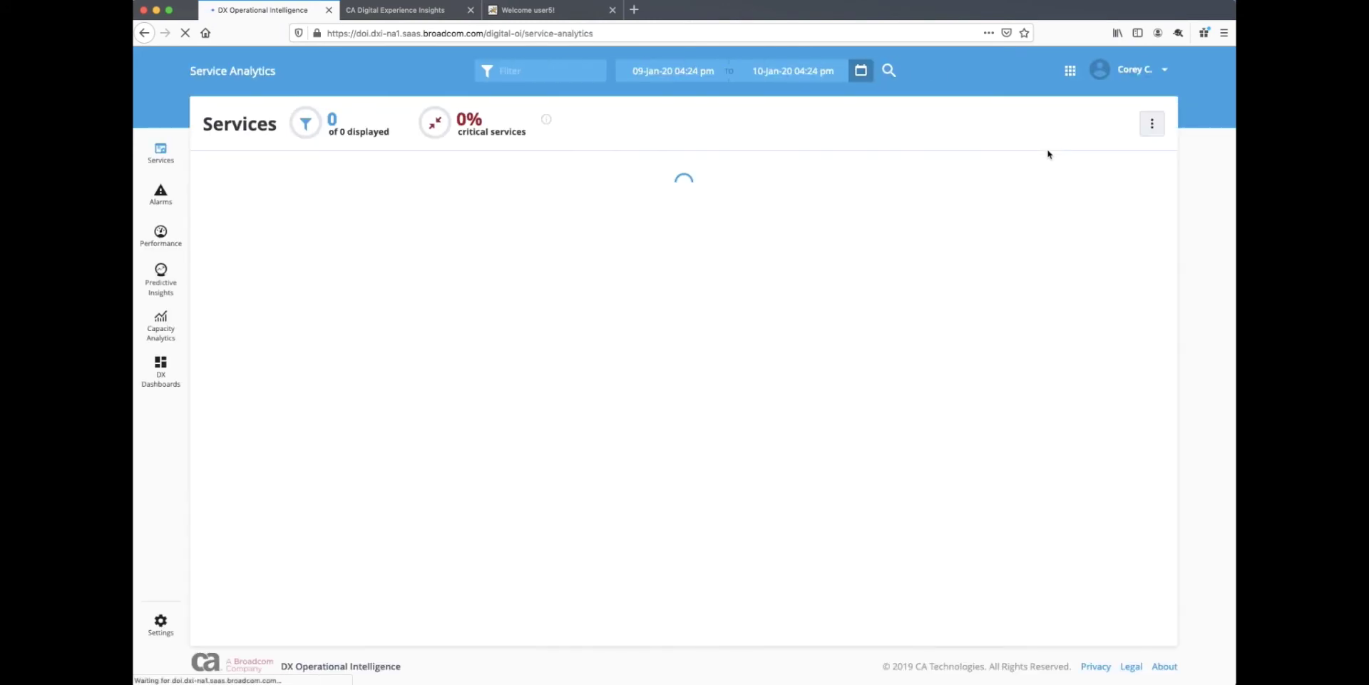
pyautogui.click(164, 237)
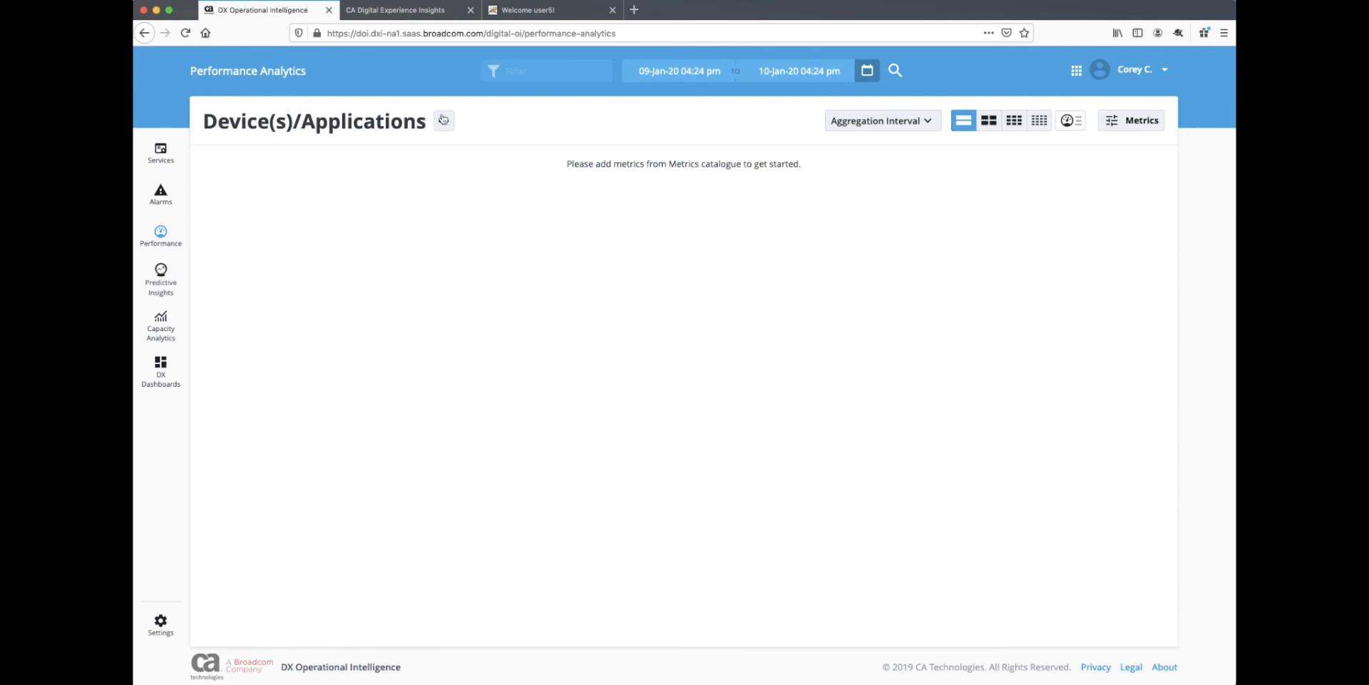
pyautogui.click(443, 119)
pyautogui.click(214, 258)
pyautogui.click(236, 83)
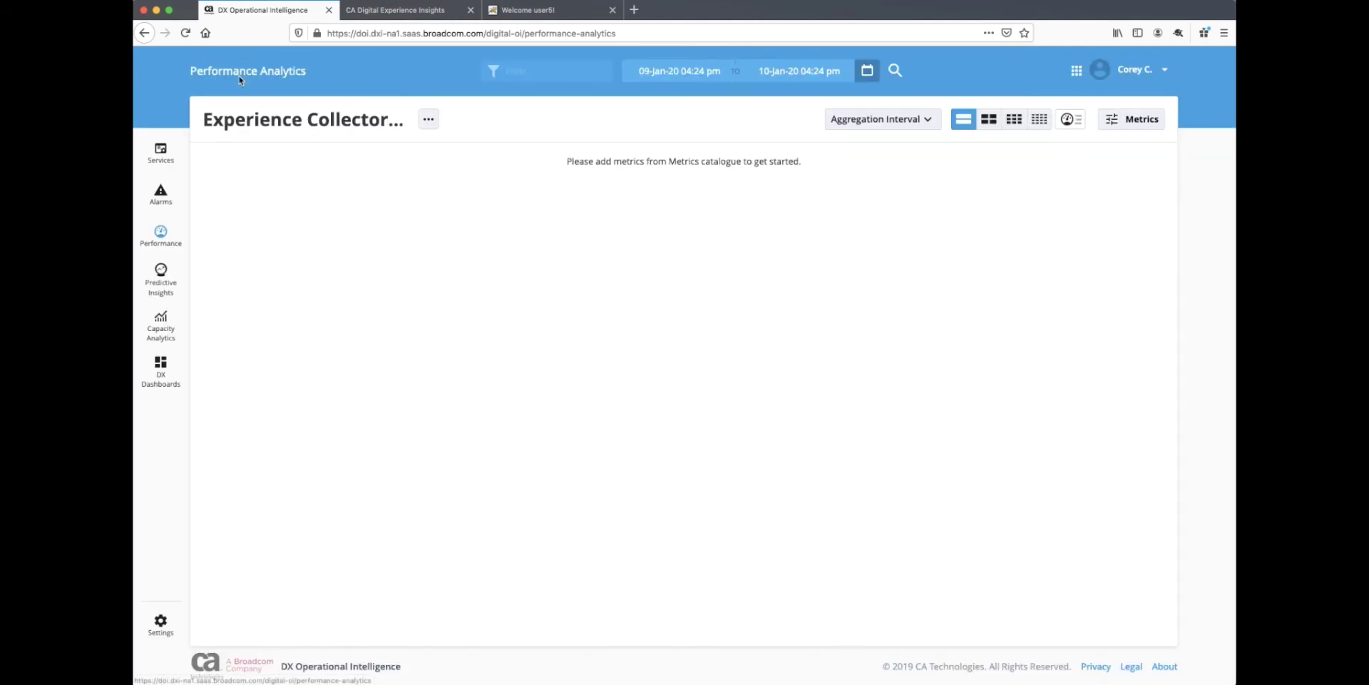
# Open the available metrics and expand Logstash-APM-Plugin's Business Segment down to the Tix Change 1.3 transactions.
pyautogui.click(1135, 122)
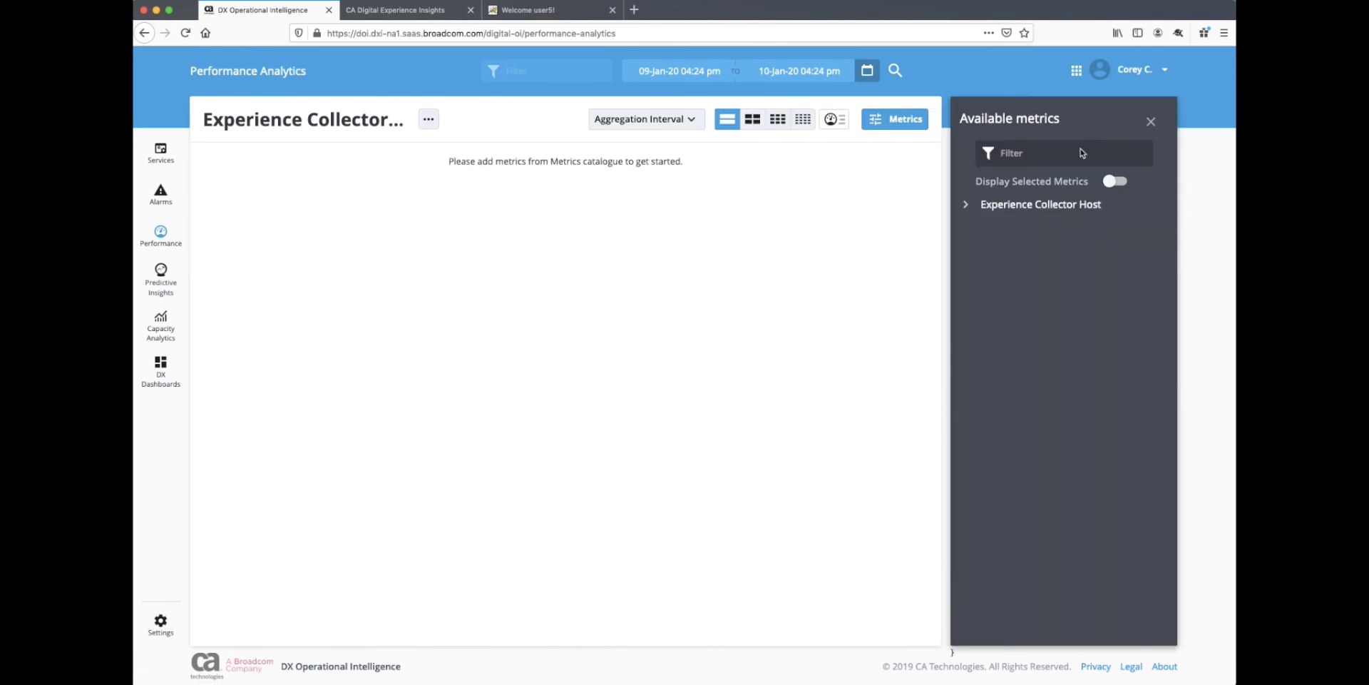
pyautogui.click(968, 206)
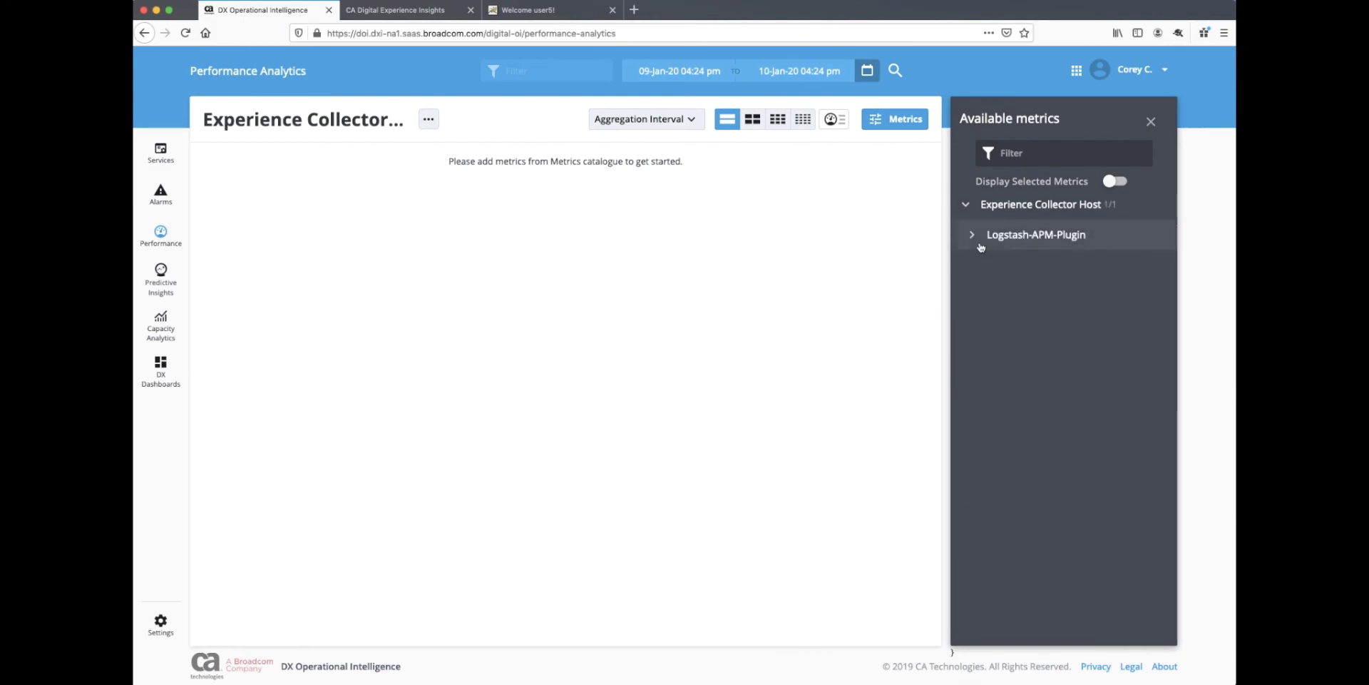
pyautogui.click(971, 235)
pyautogui.click(978, 265)
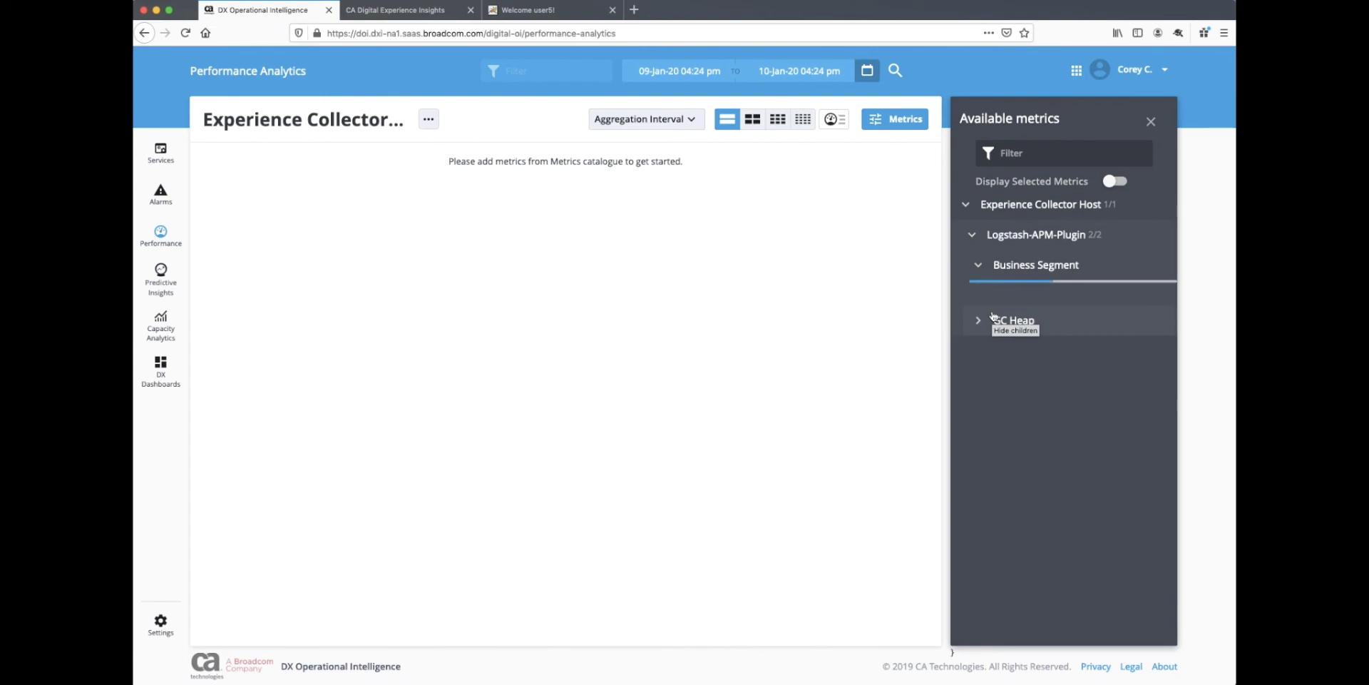
pyautogui.click(984, 355)
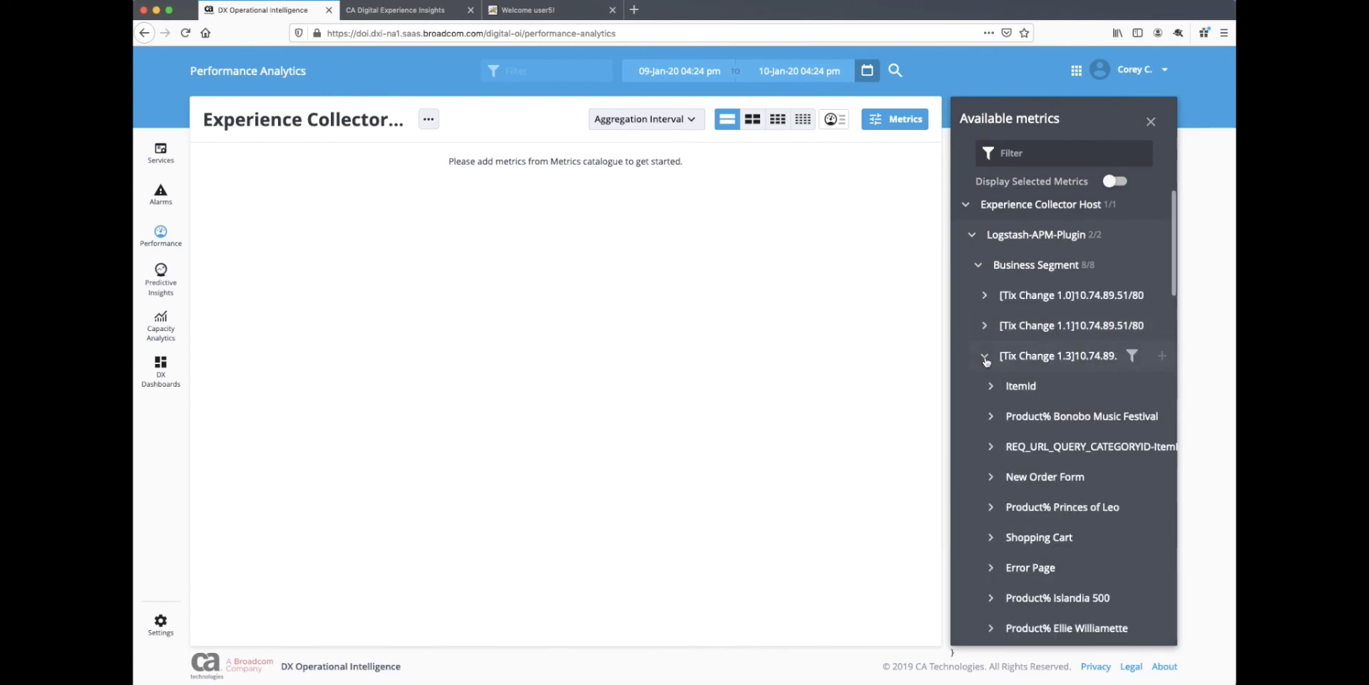
# Expand the Checkout Summary transaction and its Business Metrics in the Tix Change 1.3 segment.
pyautogui.scroll(-2, 998, 407)
pyautogui.scroll(-5, 1002, 413)
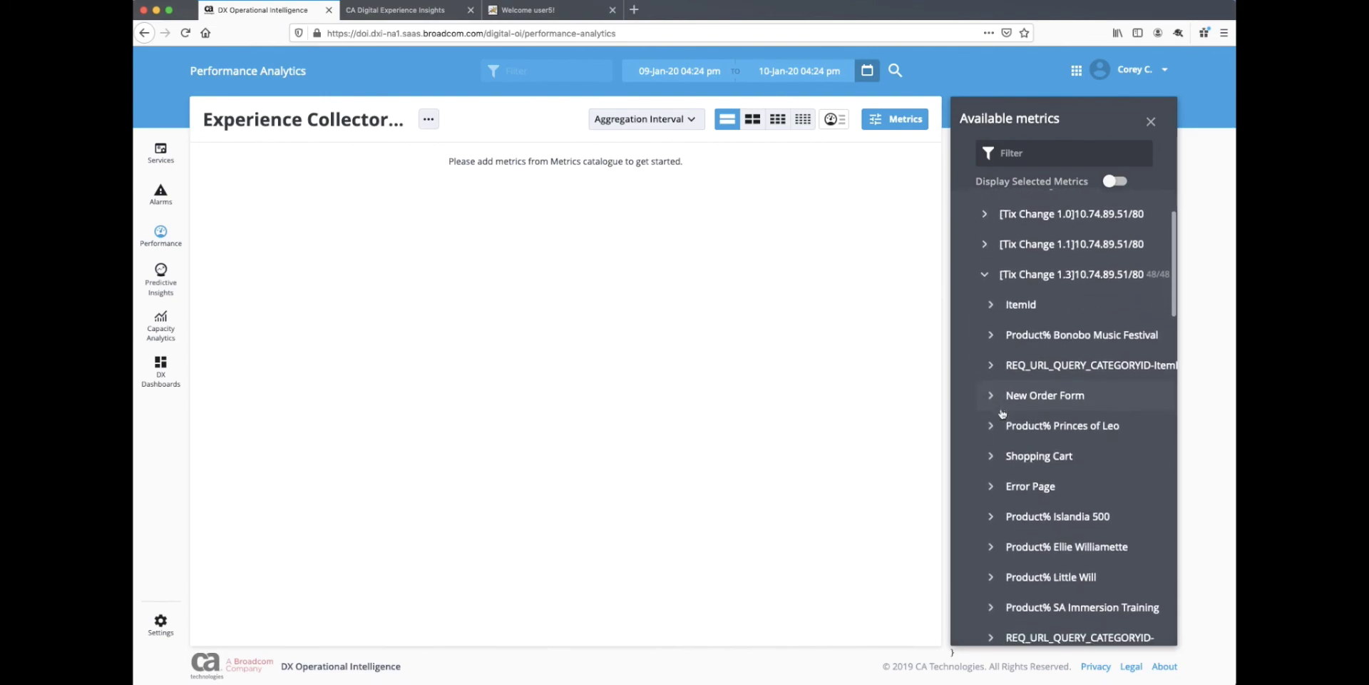
pyautogui.scroll(-10, 1003, 414)
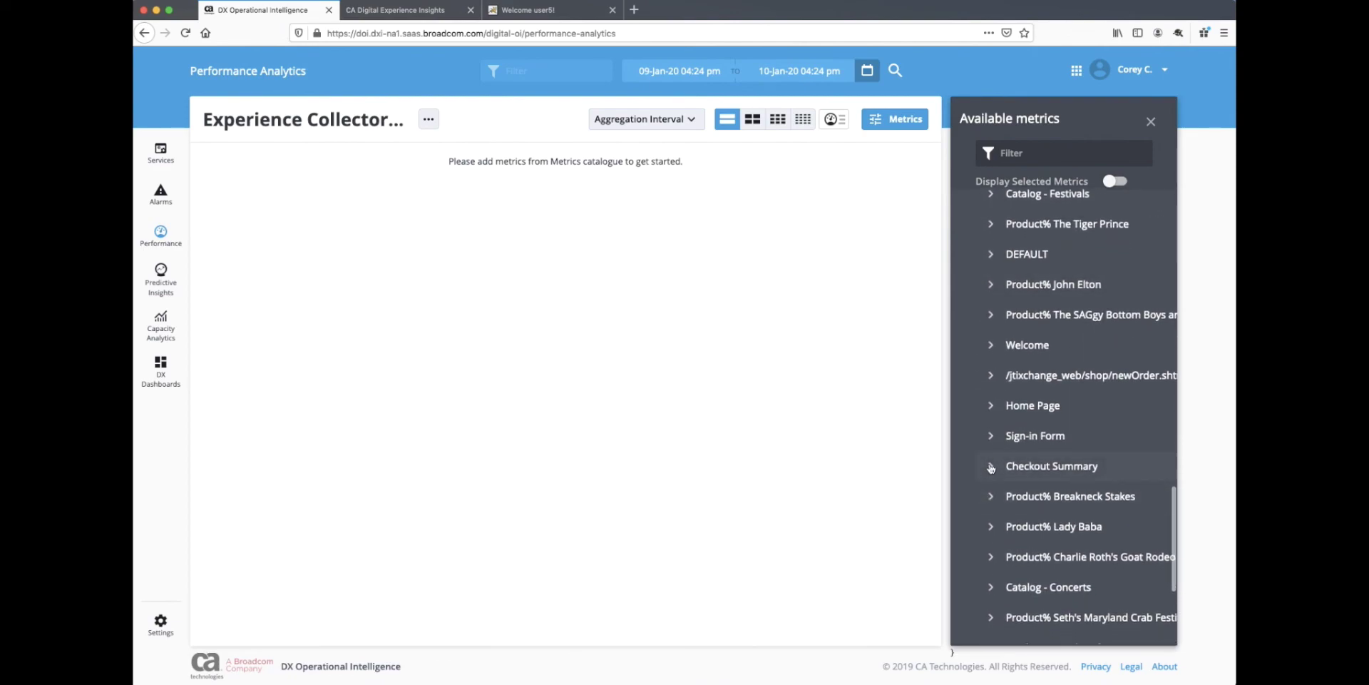
pyautogui.click(990, 468)
pyautogui.scroll(-3, 997, 481)
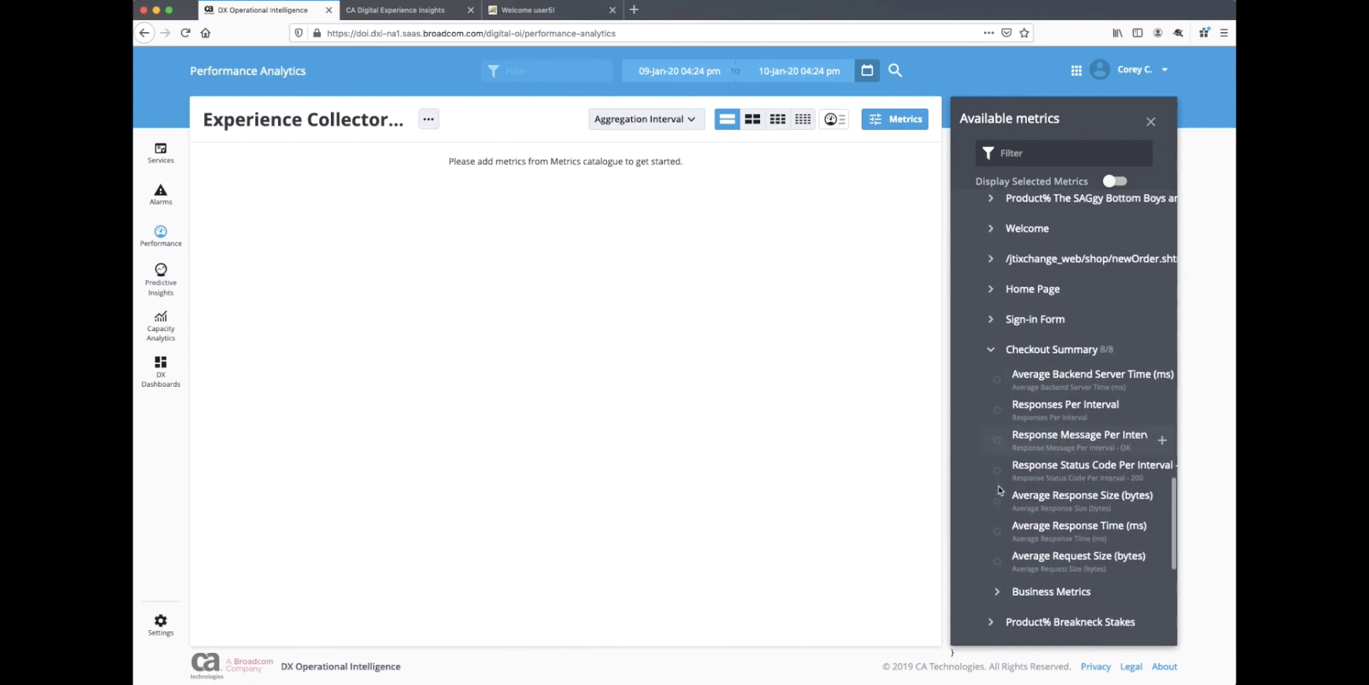
pyautogui.scroll(-2, 998, 492)
pyautogui.click(998, 536)
pyautogui.scroll(-1, 1002, 535)
pyautogui.scroll(-2, 1002, 534)
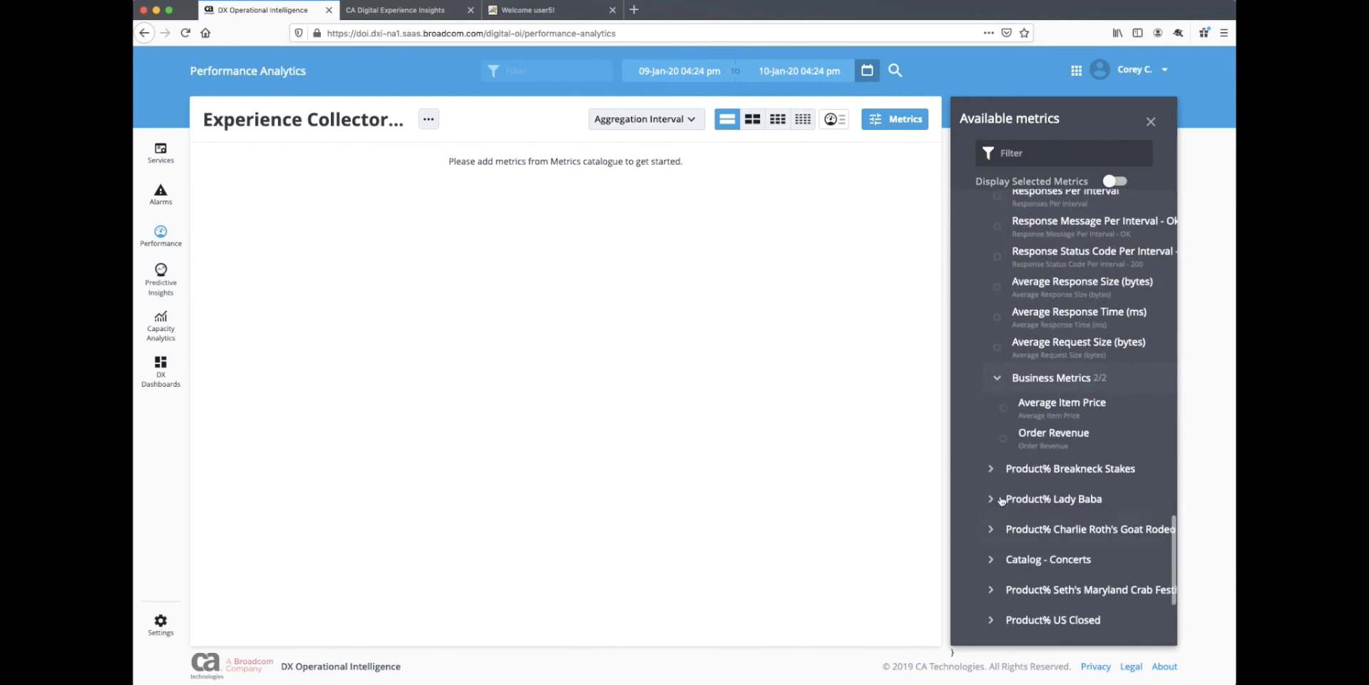
# Add Checkout Summary's Average Item Price, Order Revenue and Responses Per Interval metrics to the performance charts.
pyautogui.click(1159, 406)
pyautogui.click(1162, 438)
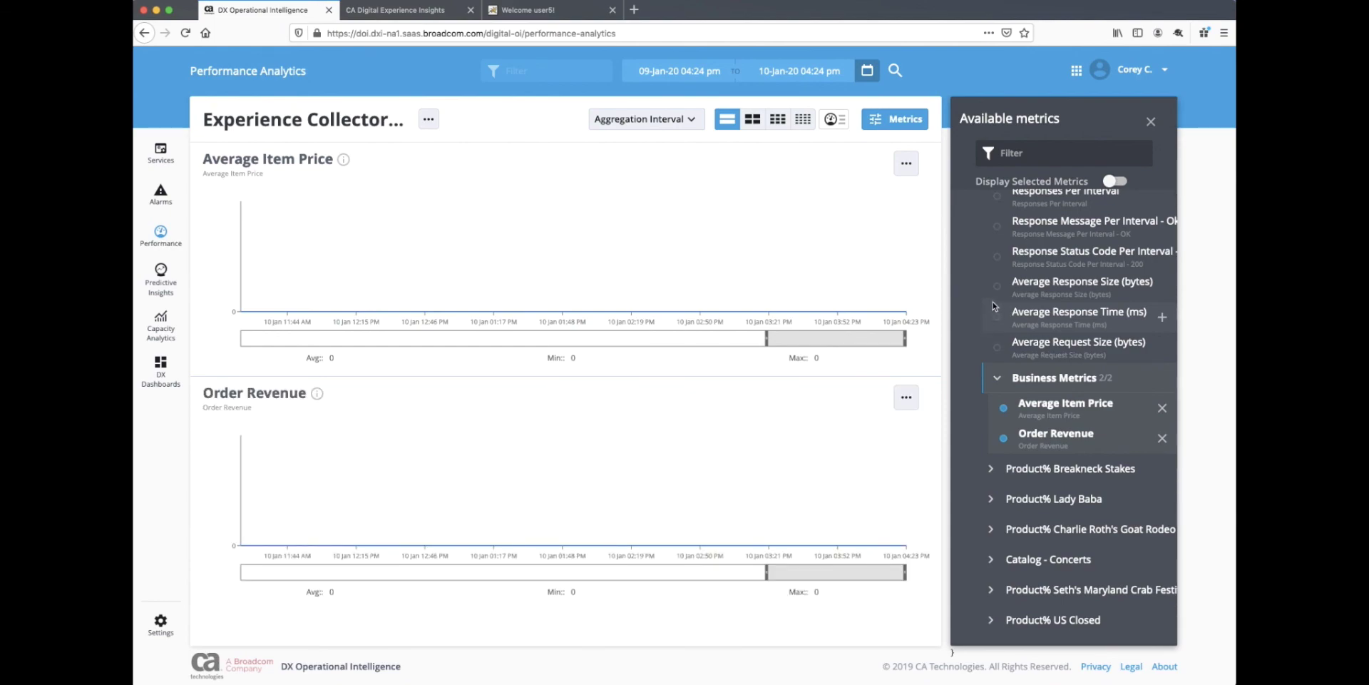
pyautogui.scroll(3, 1001, 306)
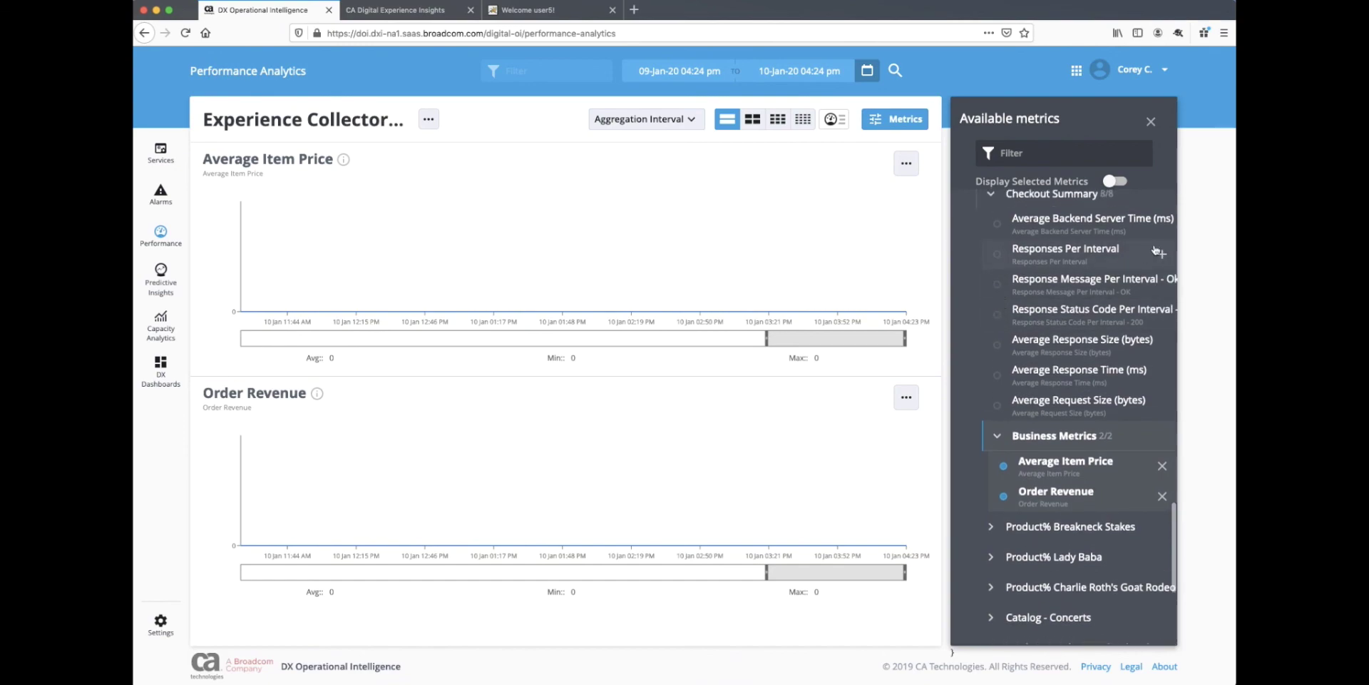
pyautogui.click(1162, 255)
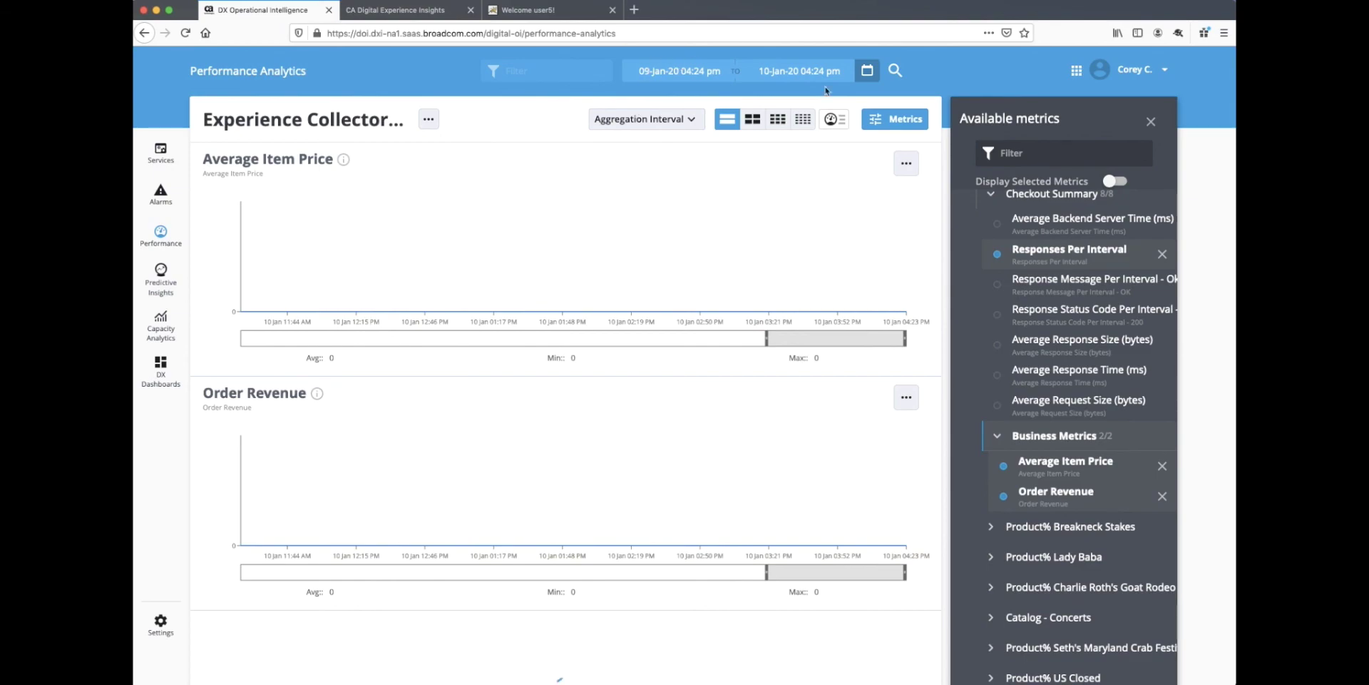
# Set the performance charts' time range to 1 week and review the three Checkout Summary charts.
pyautogui.click(867, 71)
pyautogui.scroll(-3, 856, 121)
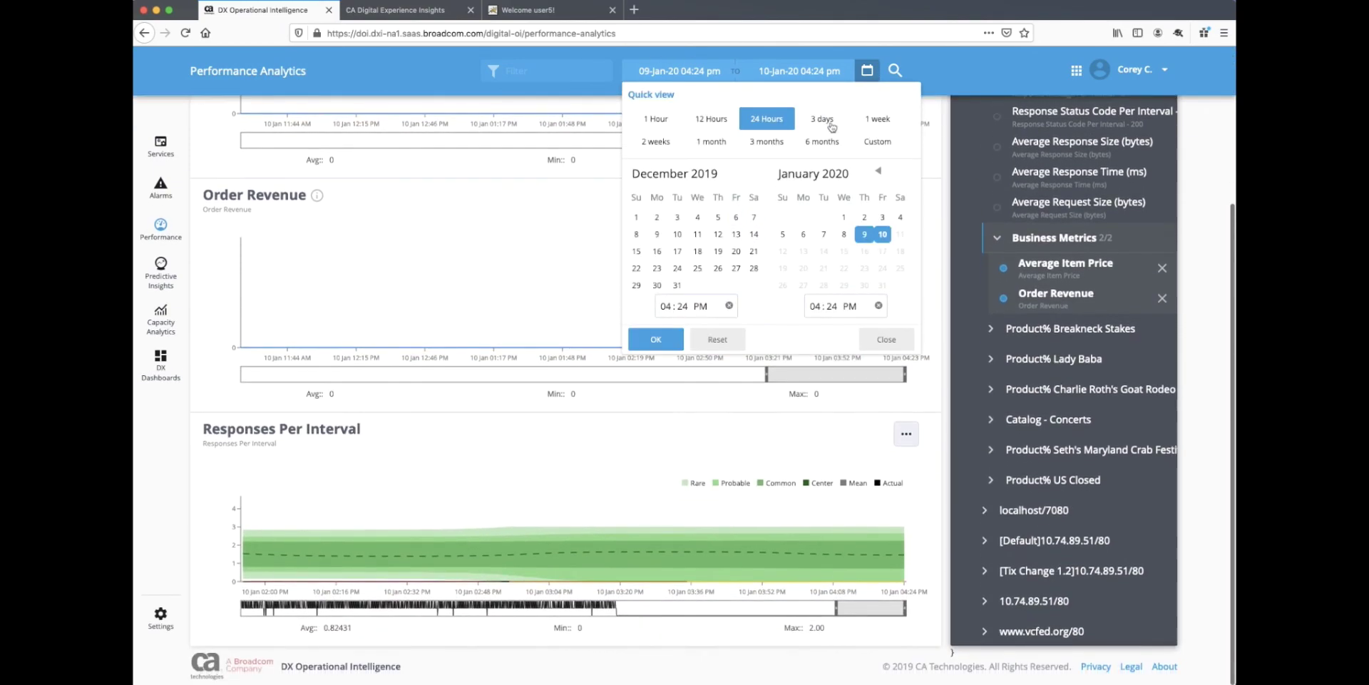
pyautogui.click(880, 120)
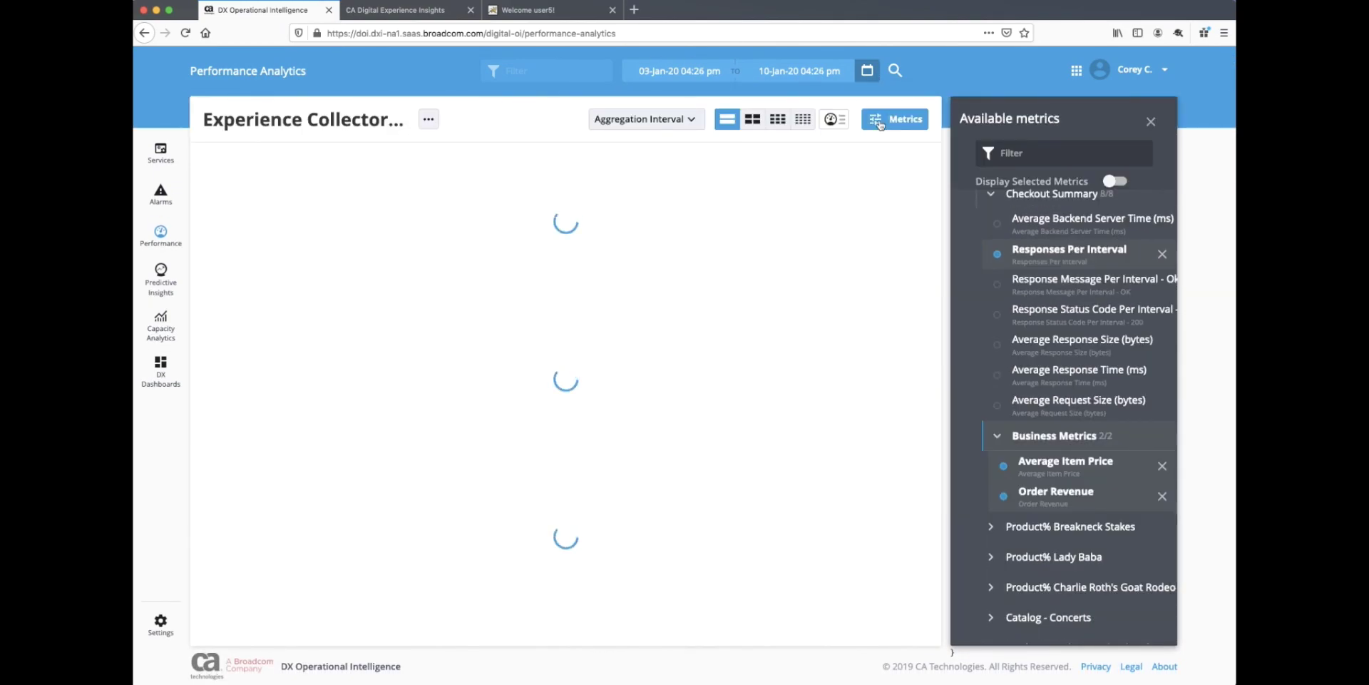
pyautogui.scroll(-2, 881, 124)
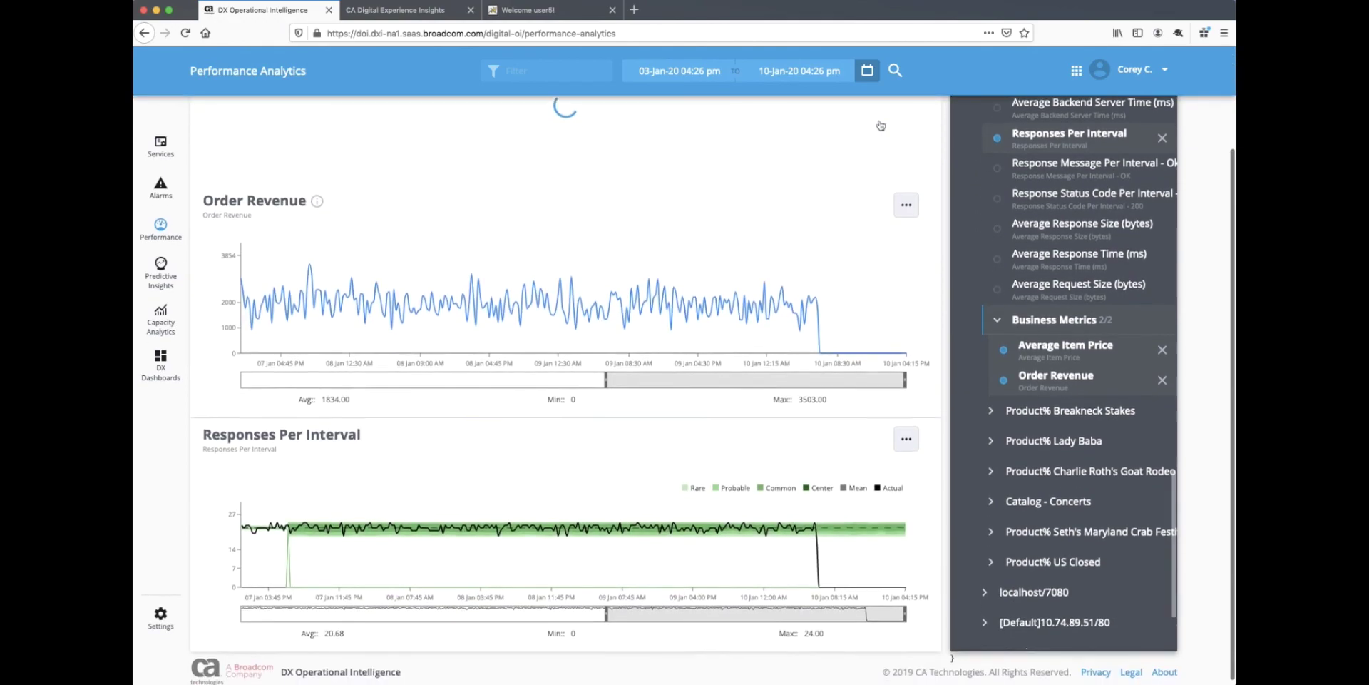
pyautogui.scroll(3, 816, 211)
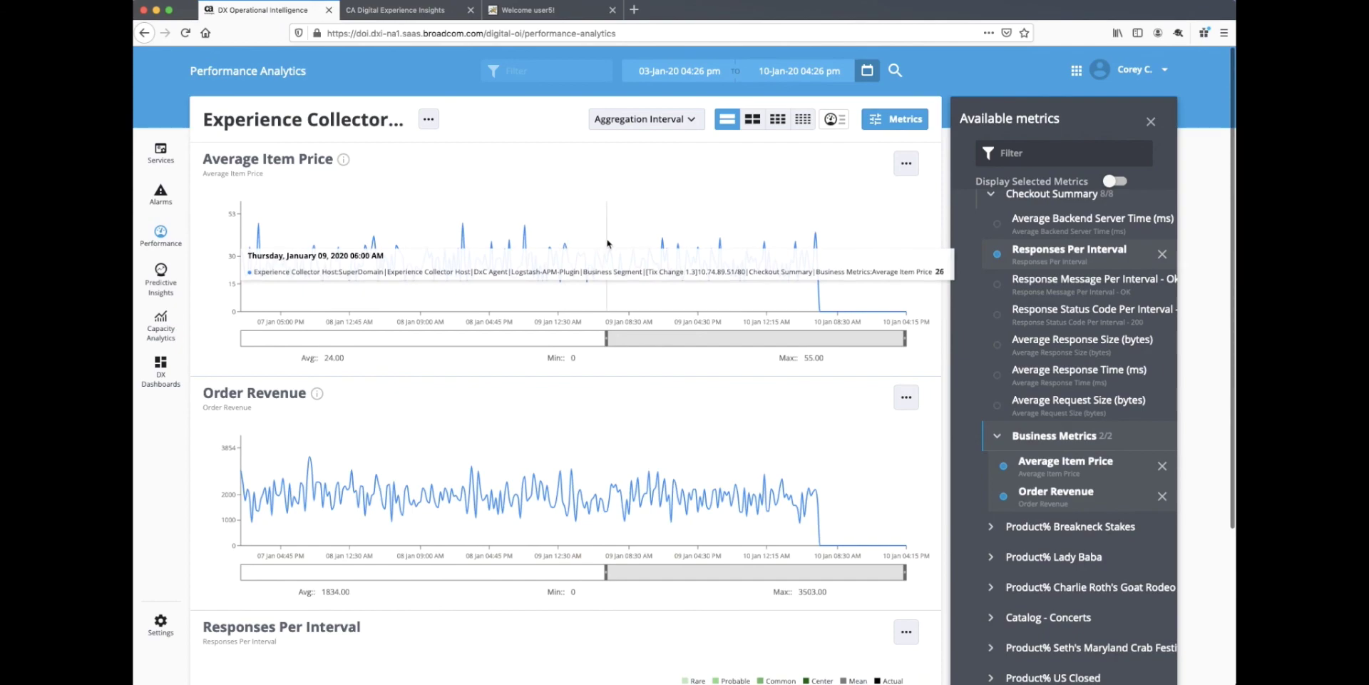
pyautogui.scroll(-1, 624, 427)
pyautogui.scroll(-1, 624, 427)
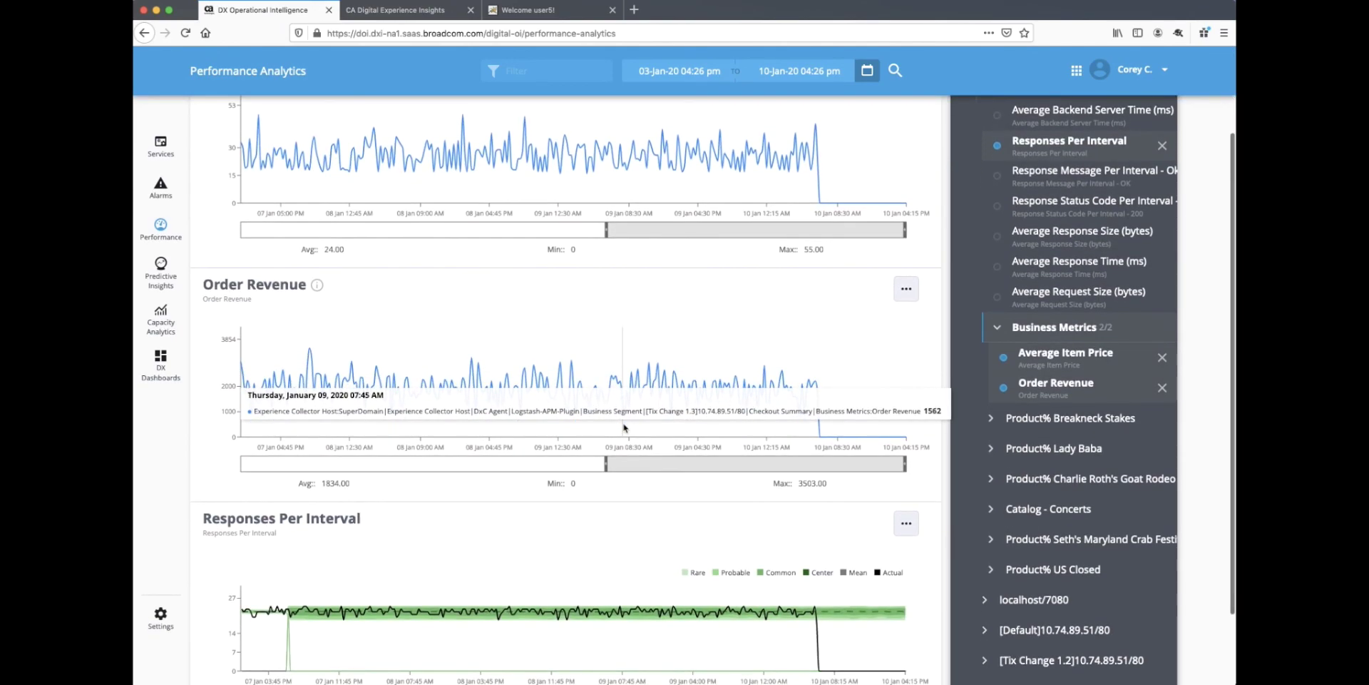